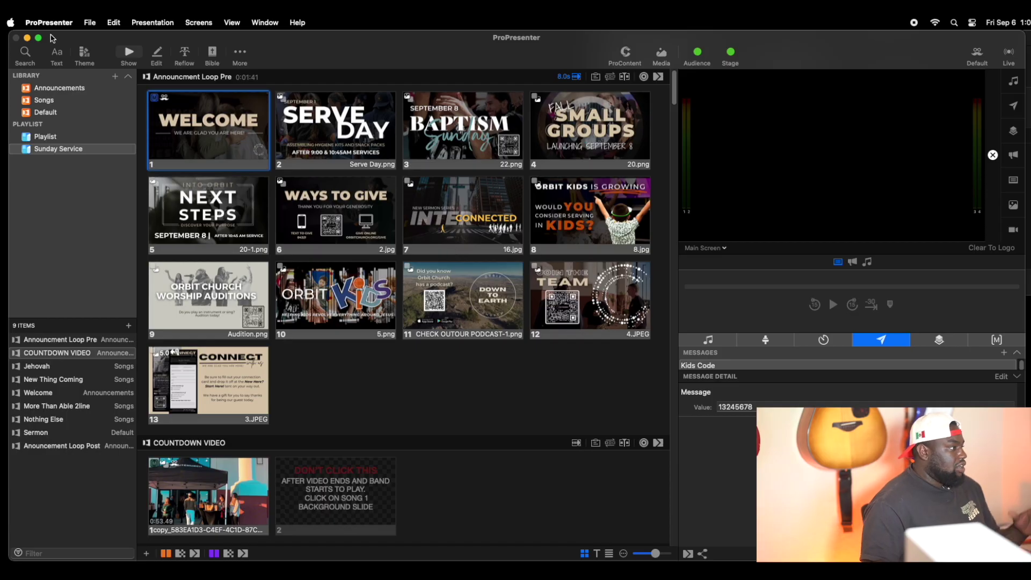
# Step: Look through the Announcements, Songs and Default libraries and the Playlist entry, finishing on the Sunday Service playlist
pyautogui.click(48, 89)
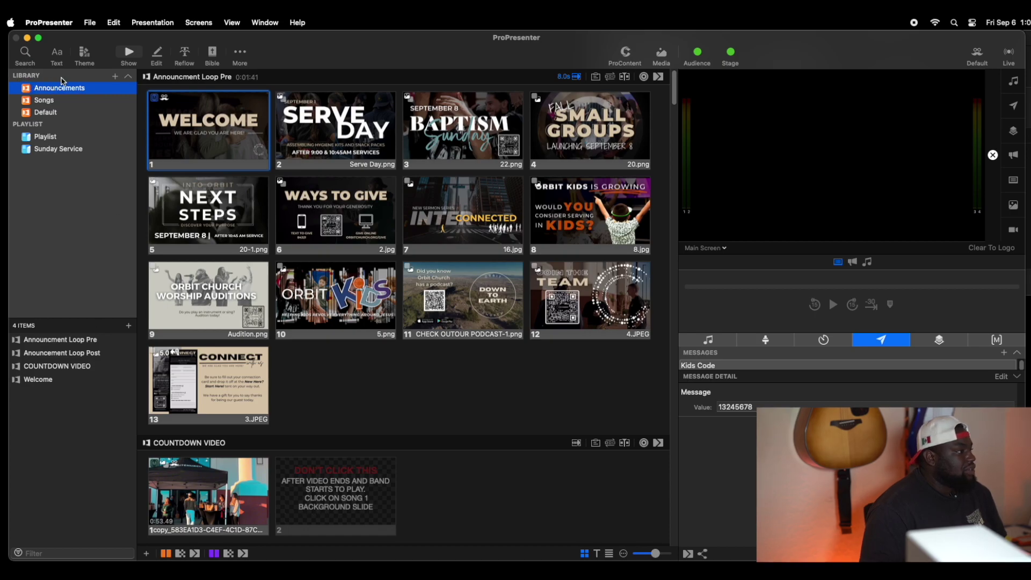
pyautogui.click(60, 103)
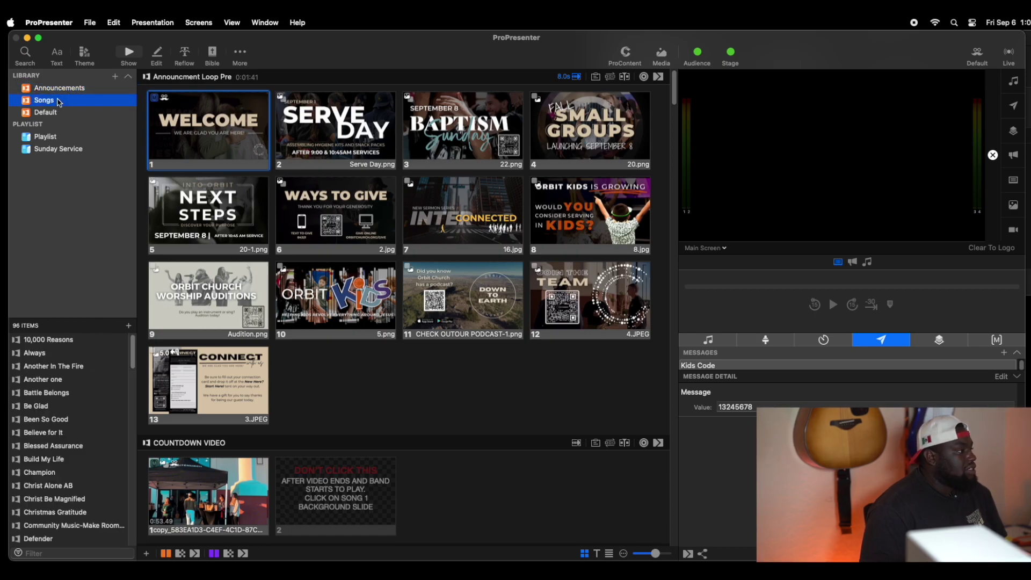
pyautogui.click(61, 114)
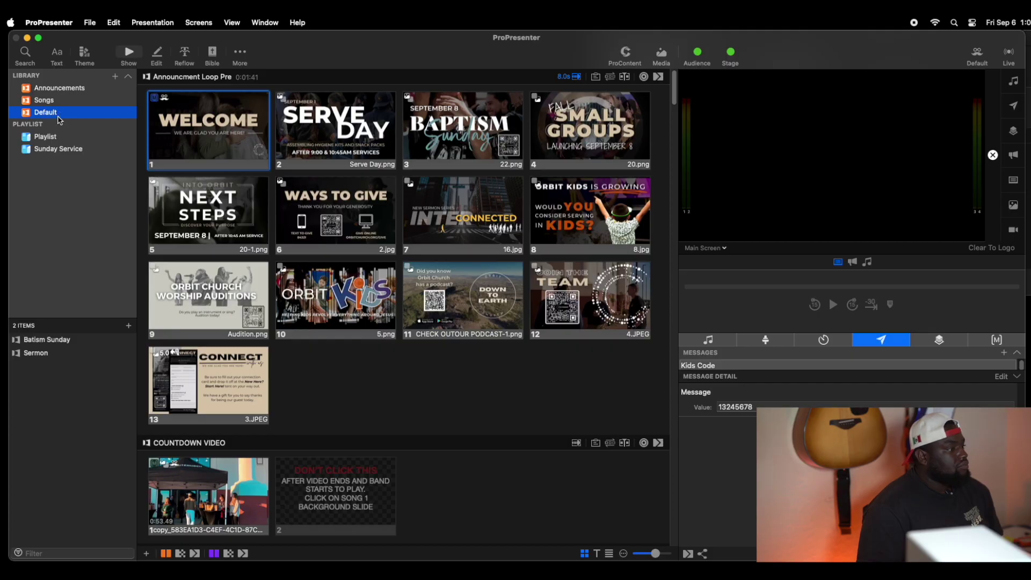
pyautogui.click(61, 138)
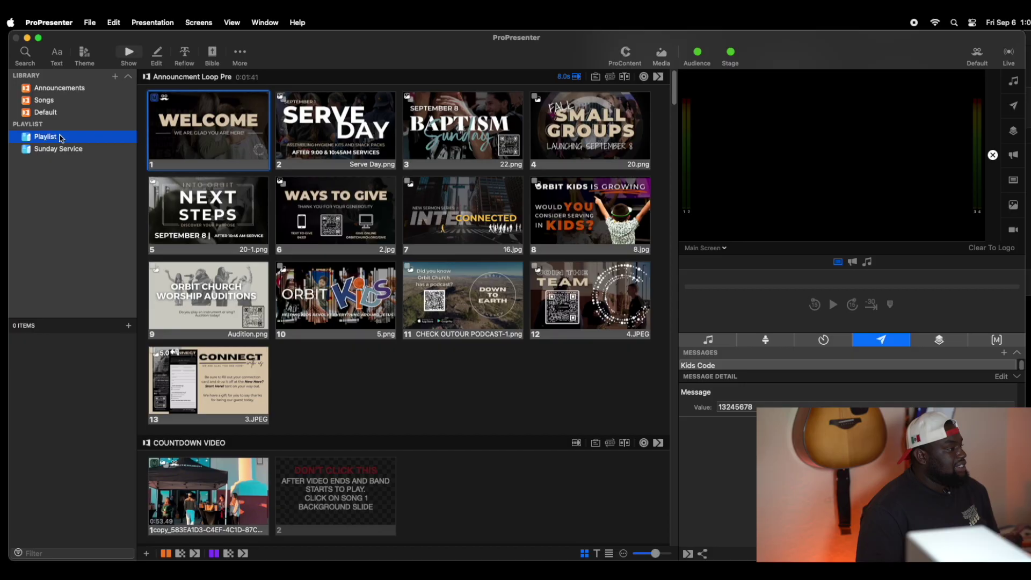
pyautogui.click(62, 152)
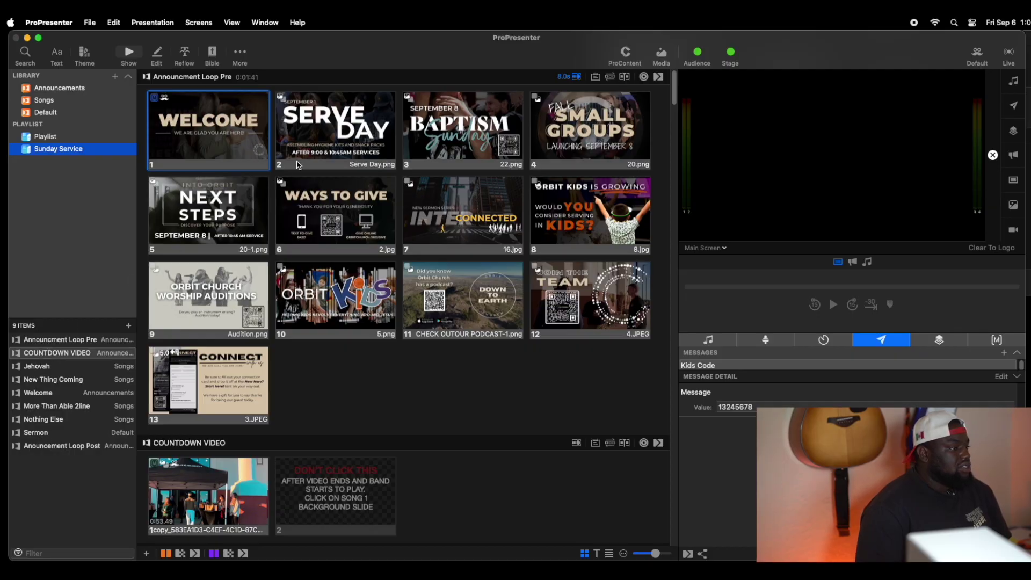
# Step: Browse the Sunday Service items from Announcment Loop Pre down to the song More Than Able 2line
pyautogui.click(62, 343)
pyautogui.click(63, 354)
pyautogui.click(63, 368)
pyautogui.press('Down')
pyautogui.press('Down')
pyautogui.press('Down')
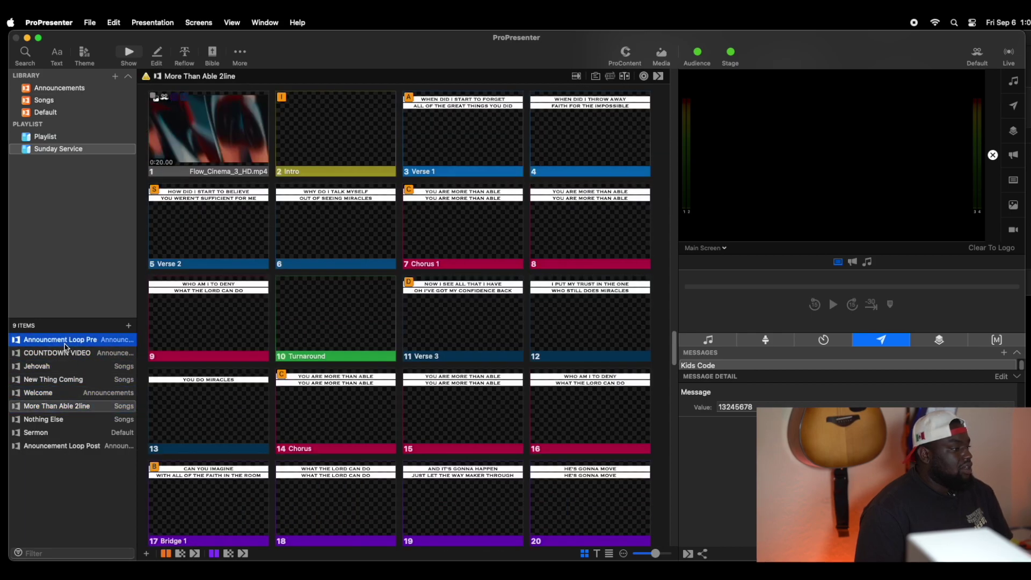
# Step: Review the slides of the Sunday Service items in order, from Announcment Loop Pre through Anouncement Loop Post
pyautogui.click(64, 343)
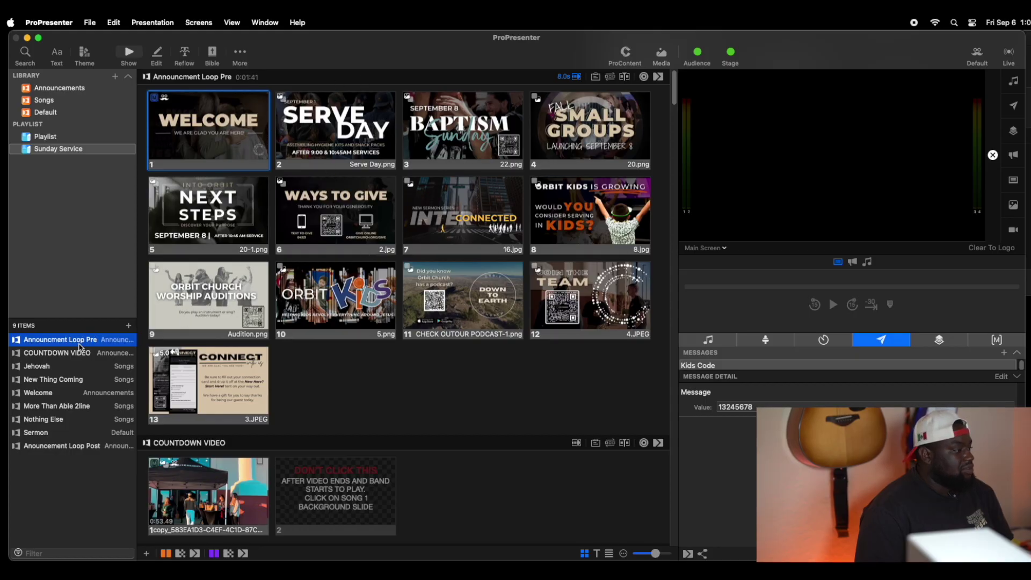
pyautogui.press('Down')
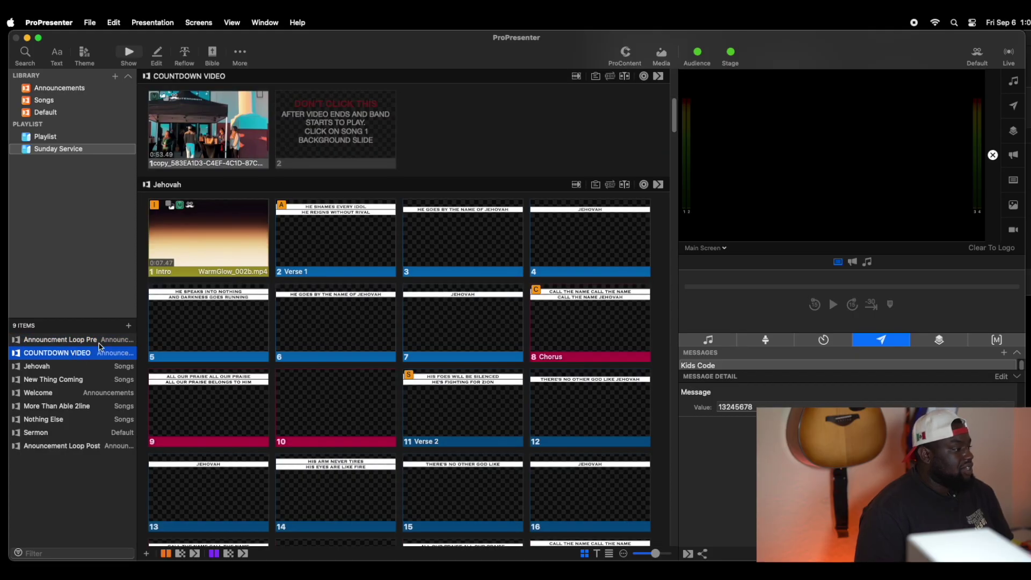
pyautogui.click(75, 367)
pyautogui.click(73, 380)
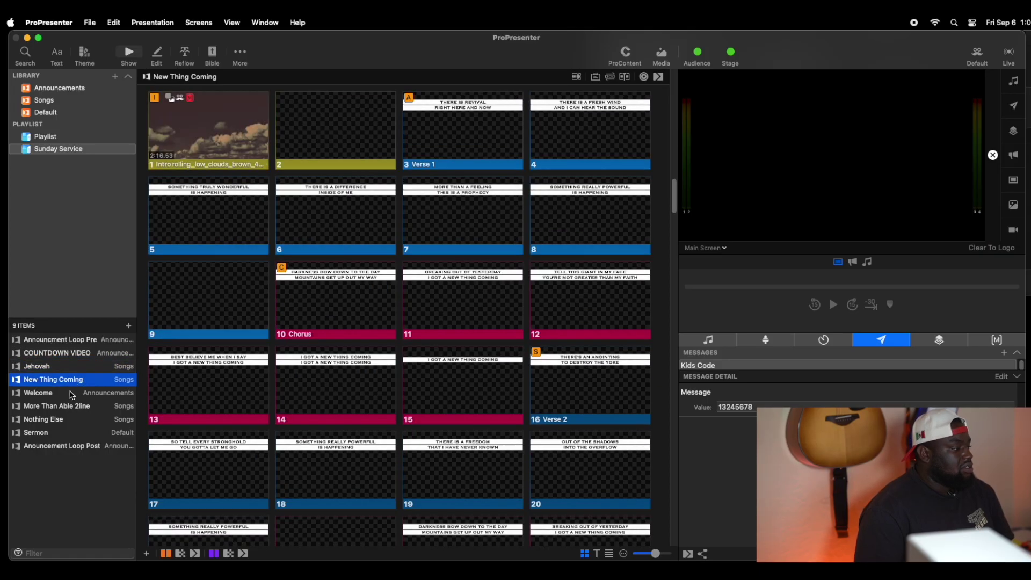
pyautogui.click(72, 394)
pyautogui.click(72, 408)
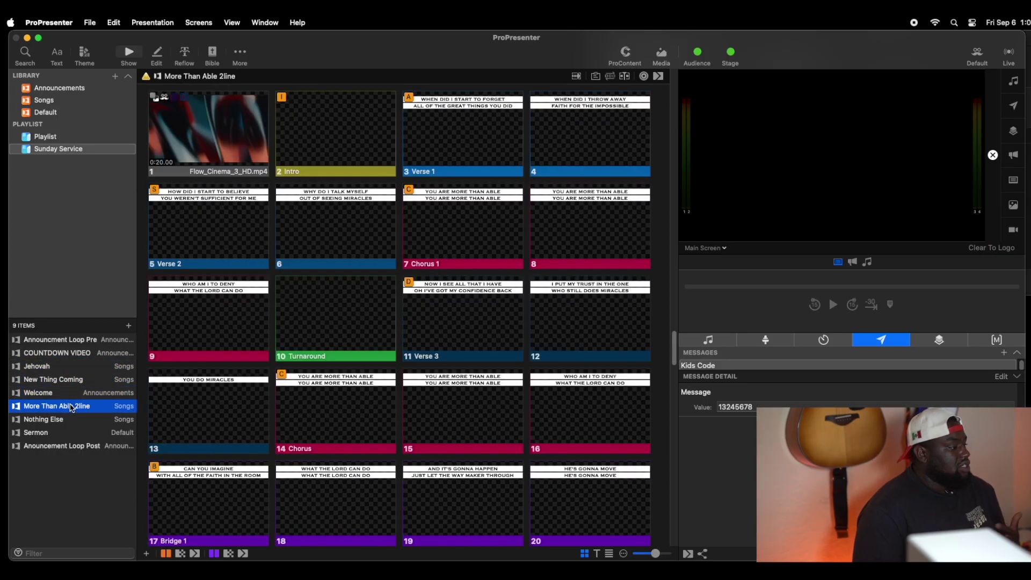
pyautogui.click(71, 418)
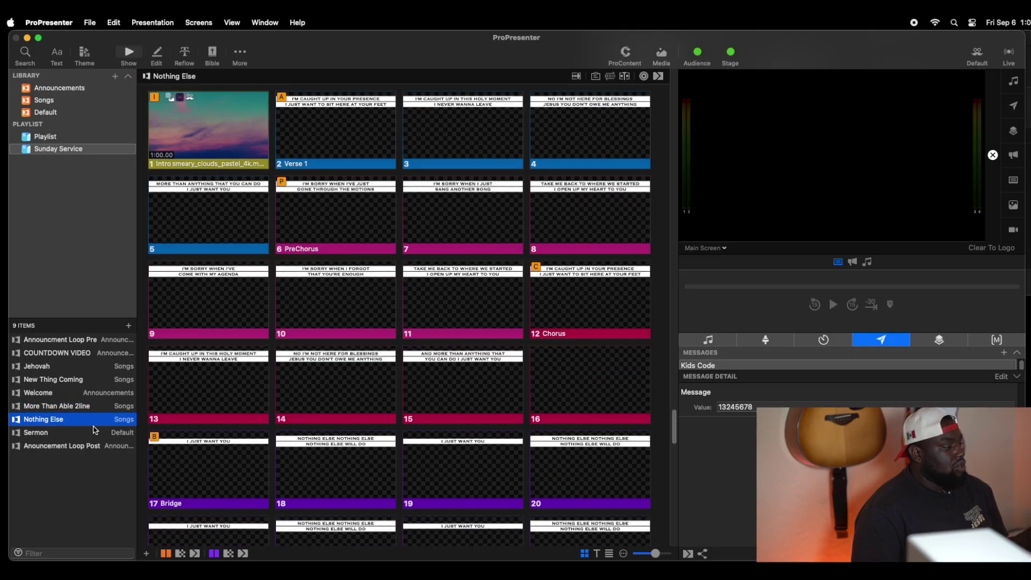
pyautogui.click(89, 433)
pyautogui.click(88, 448)
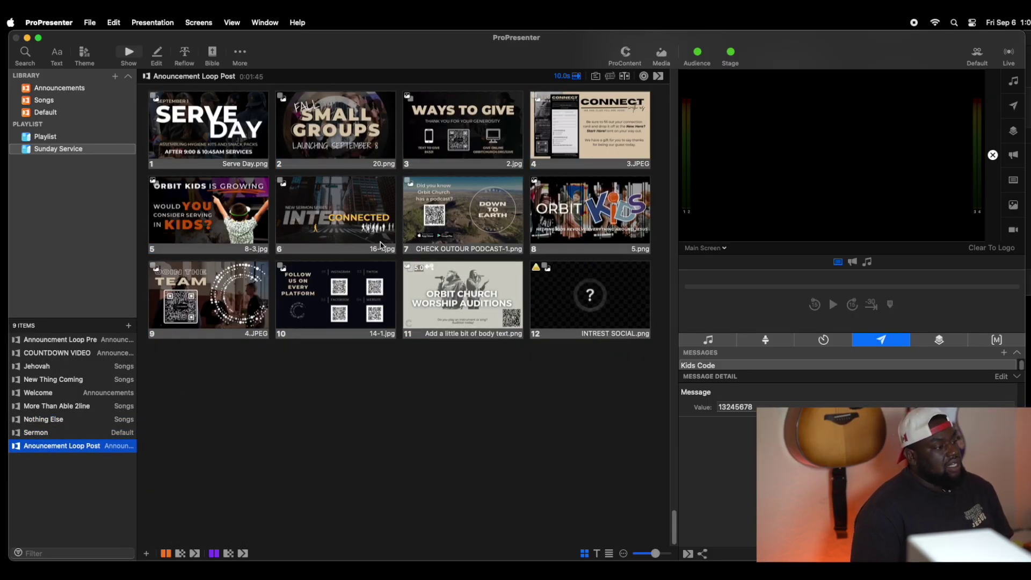
# Step: Start the Announcment Loop Pre presentation by sending its Welcome slide to the output
pyautogui.click(86, 340)
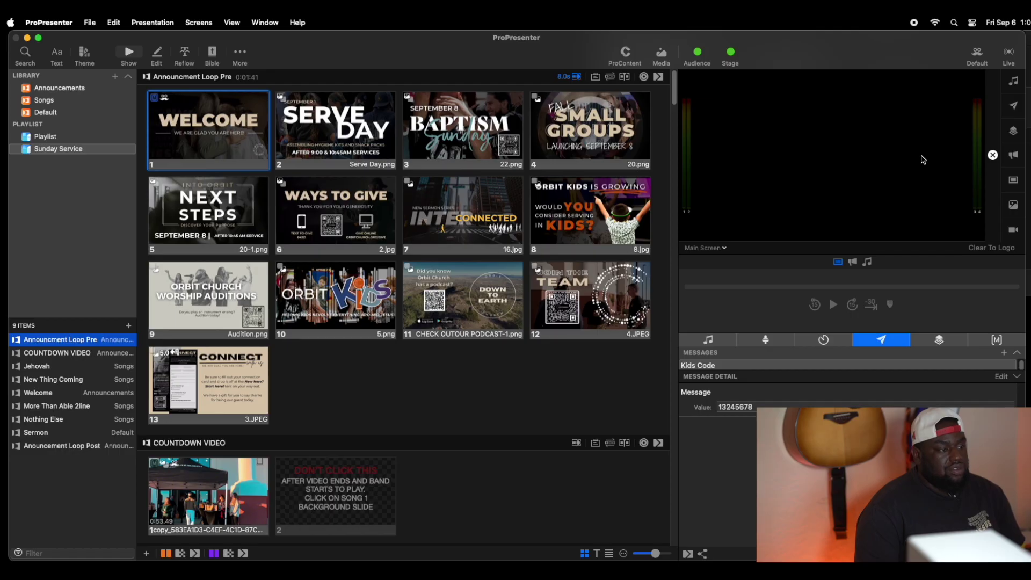
pyautogui.click(265, 145)
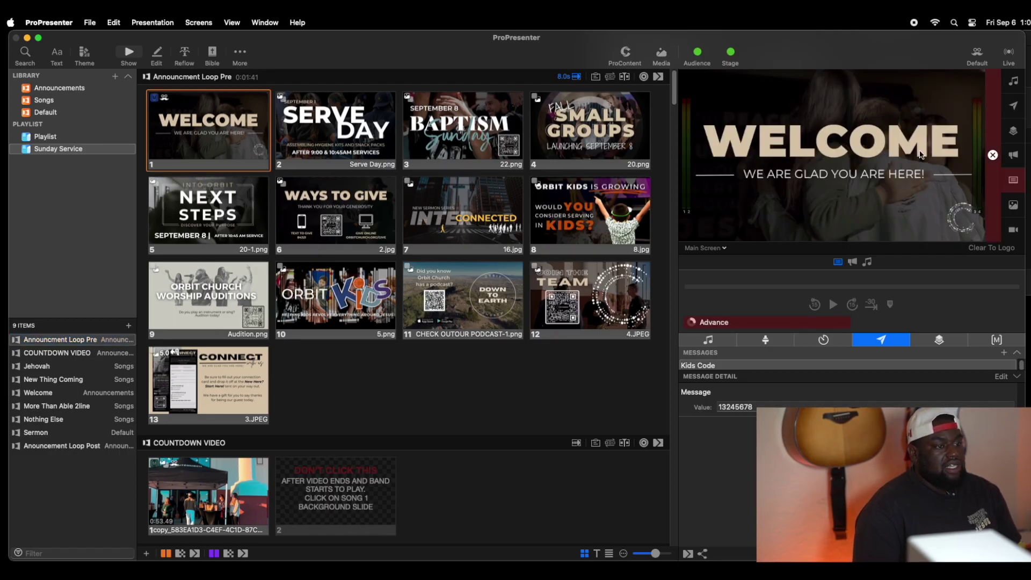
# Step: Preview the output on the Live Stream and Confidence screens, and return the preview to Main Screen
pyautogui.click(712, 249)
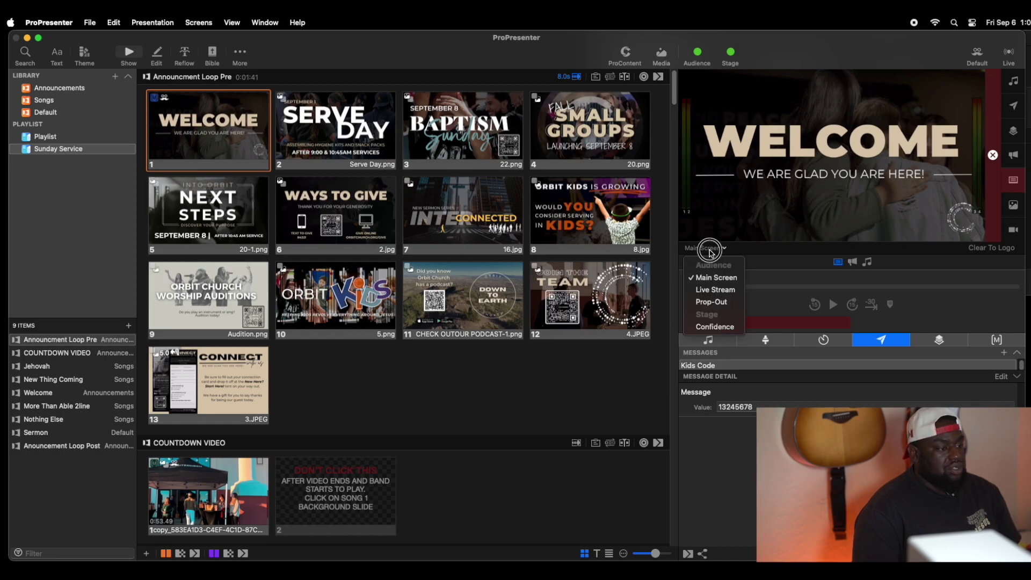
pyautogui.click(712, 291)
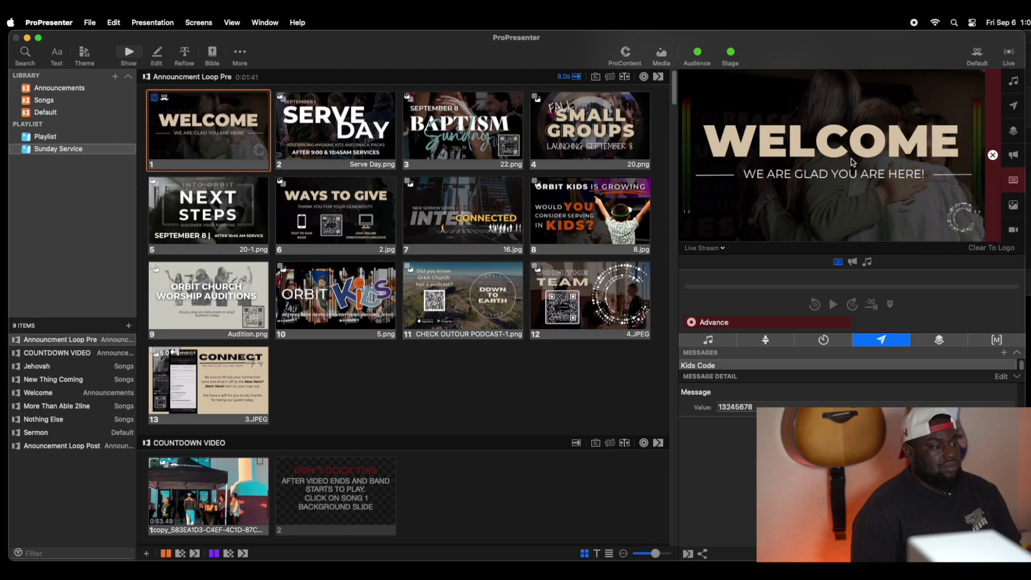
pyautogui.click(719, 248)
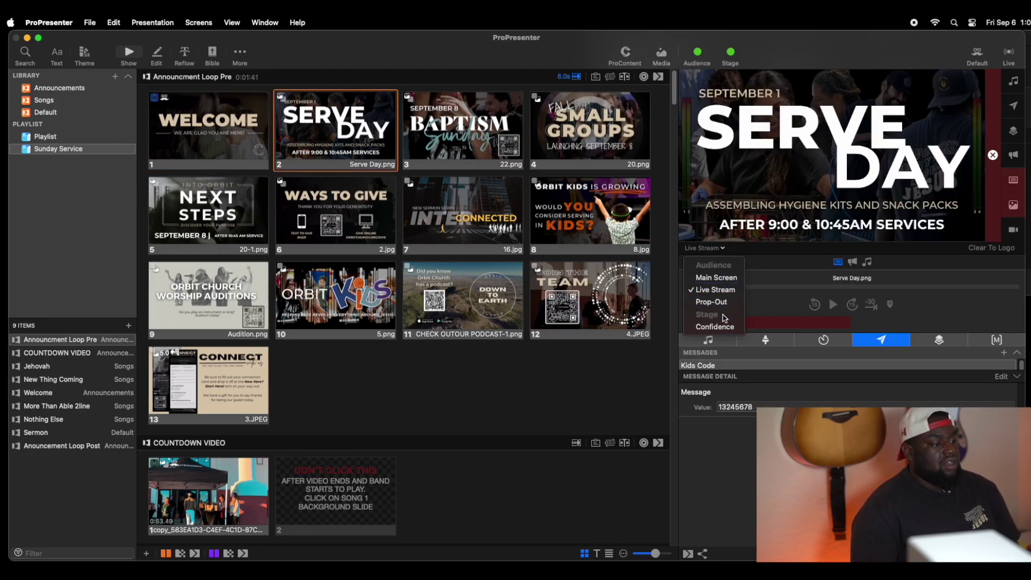
pyautogui.click(725, 330)
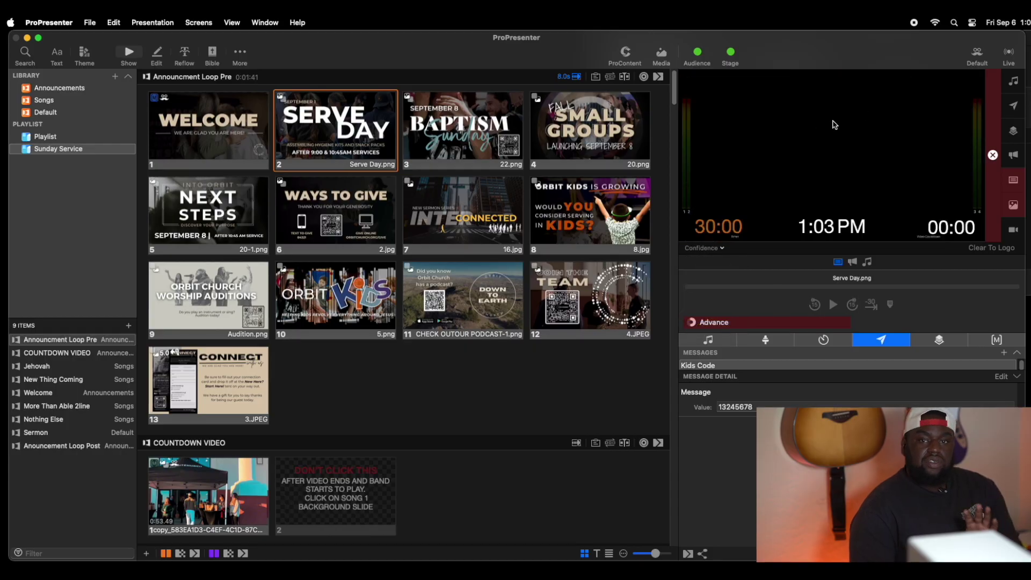
pyautogui.click(718, 249)
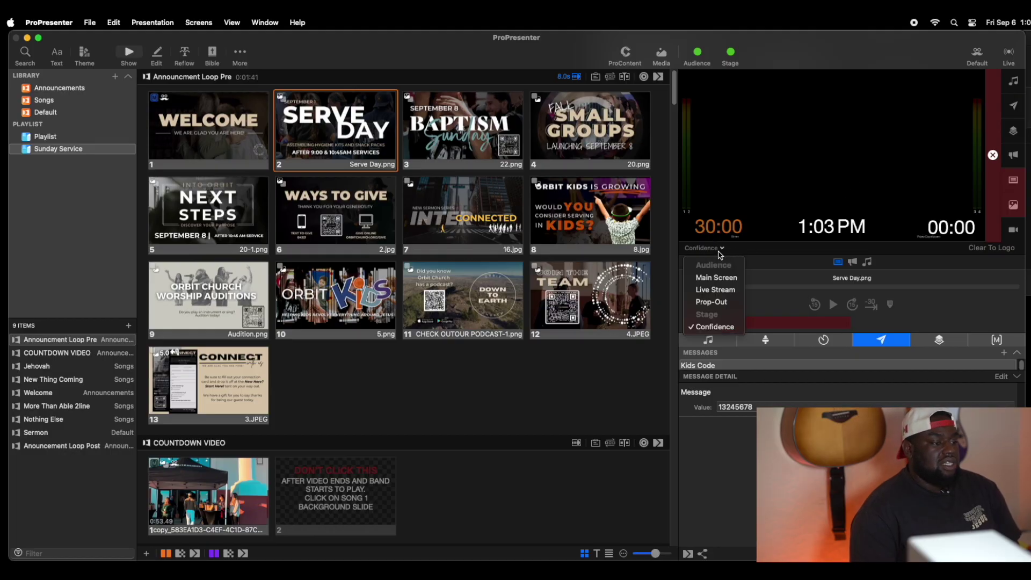
pyautogui.click(719, 277)
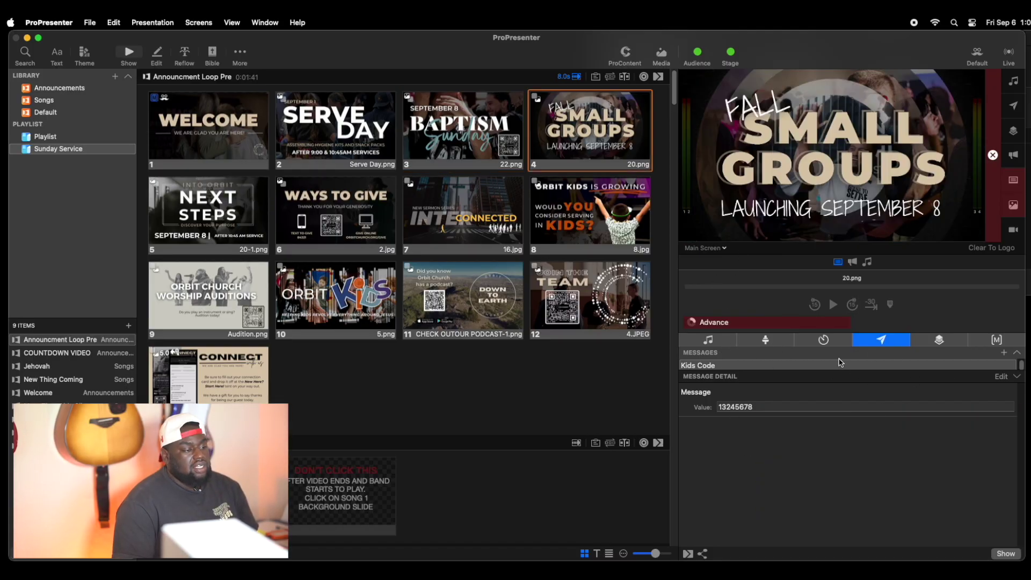
# Step: Examine the PreService Music audio playlist, the stage screen layout and the list of timers
pyautogui.click(733, 340)
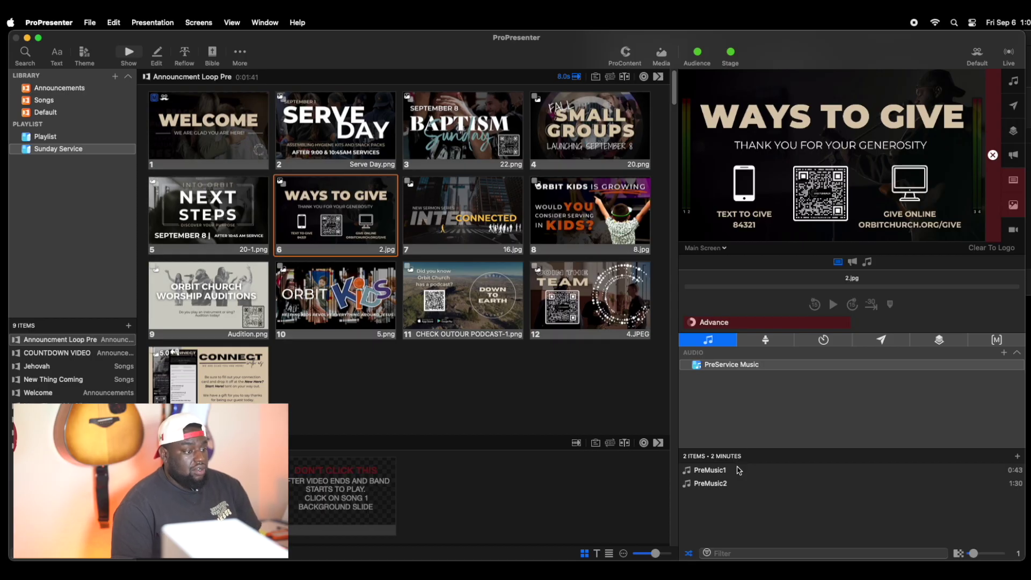
pyautogui.click(784, 345)
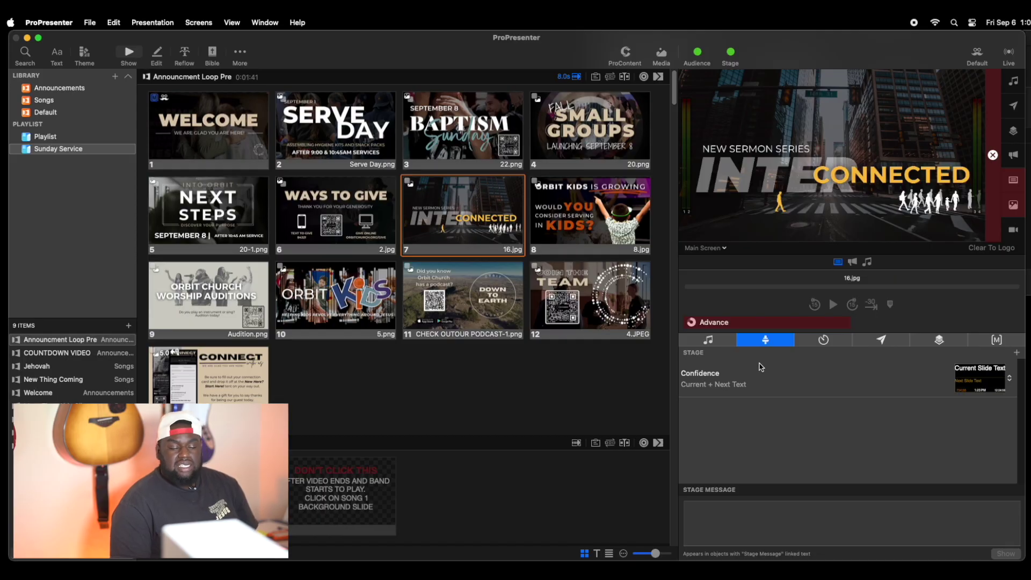
pyautogui.click(822, 341)
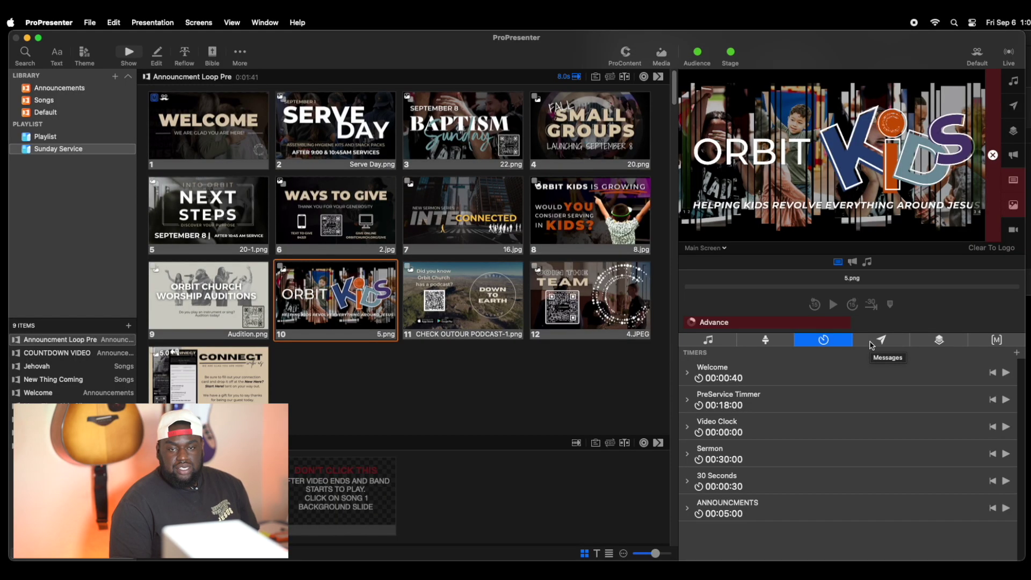
# Step: Show the Kids Code message on the output and hide it again
pyautogui.click(885, 339)
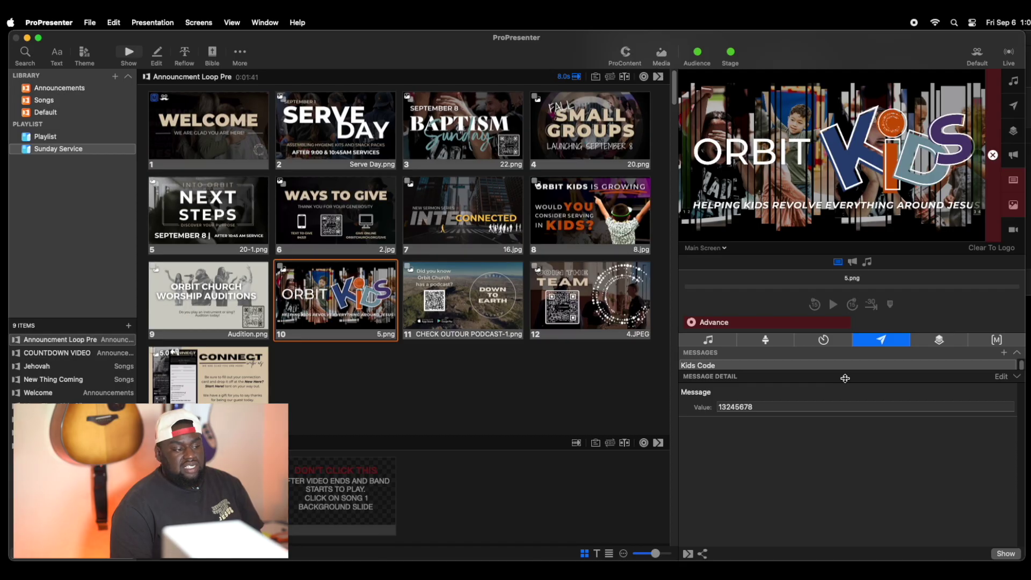
pyautogui.click(1003, 554)
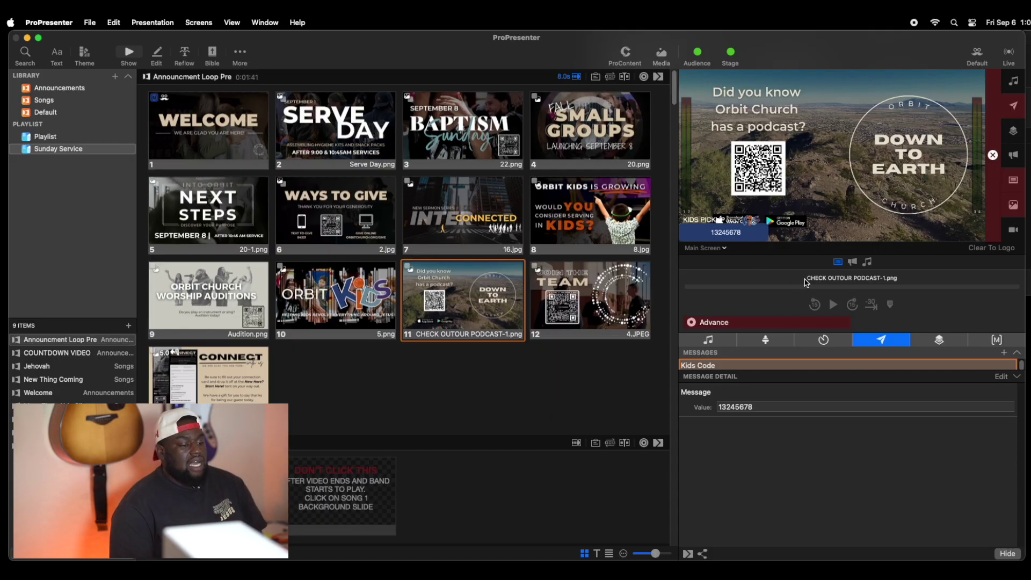
pyautogui.click(1013, 557)
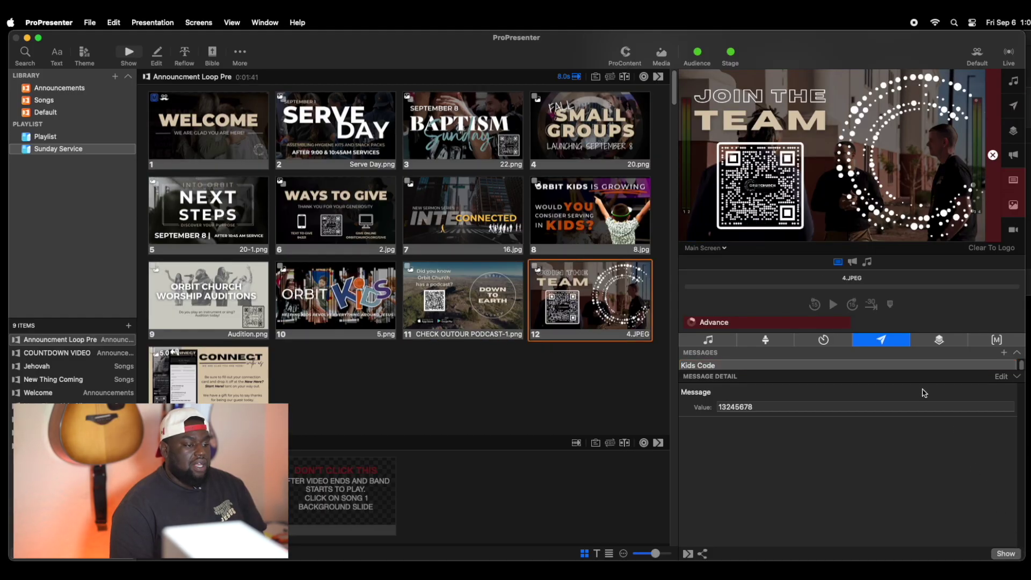
# Step: Examine the props and the macros in the Default Collection and the LIGHTS collection
pyautogui.click(939, 340)
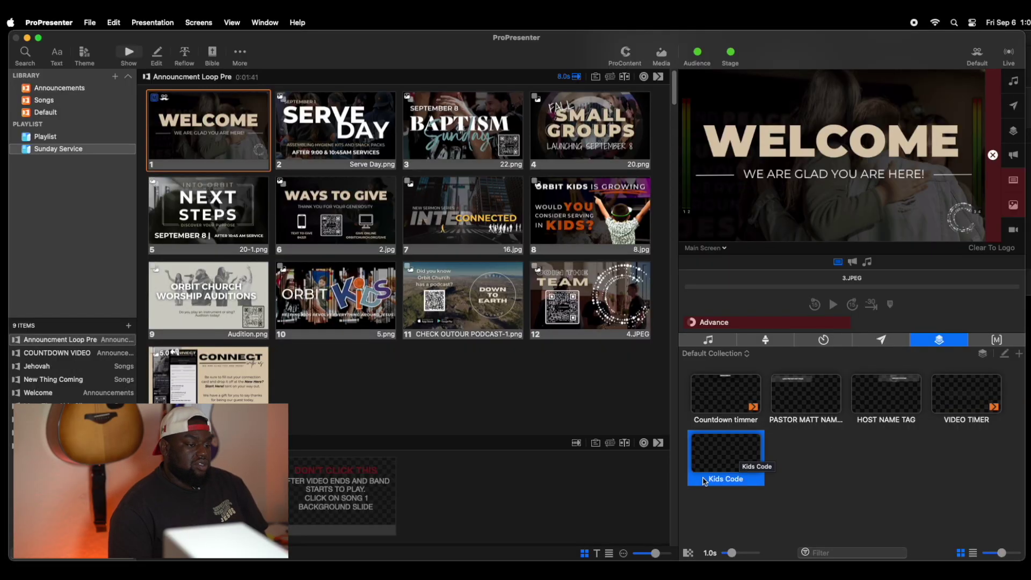
pyautogui.click(997, 340)
pyautogui.click(707, 354)
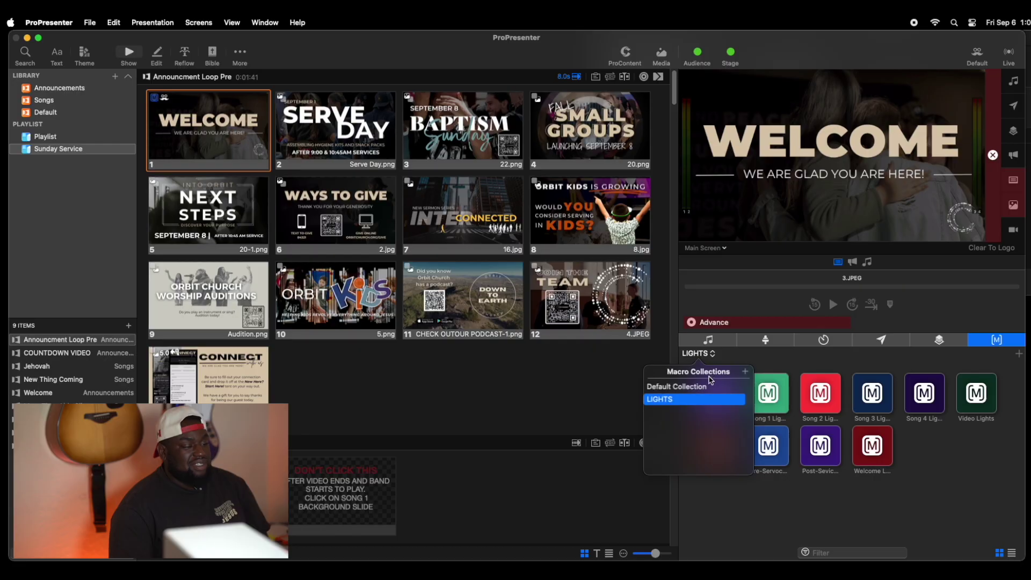
pyautogui.click(710, 386)
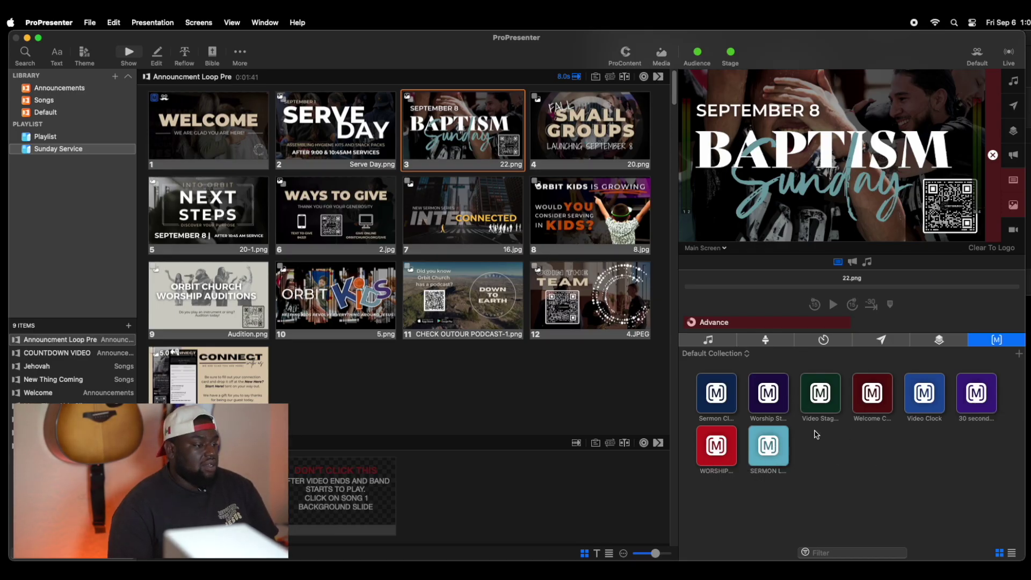
pyautogui.click(721, 355)
pyautogui.click(708, 400)
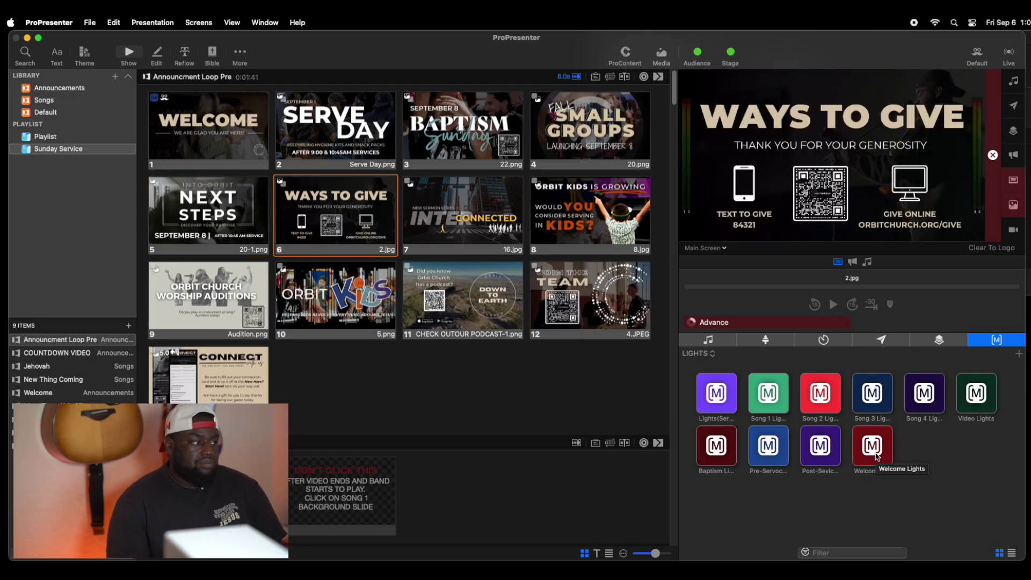
# Step: Search the library for "Be Glad", clear the search and close it
pyautogui.click(25, 52)
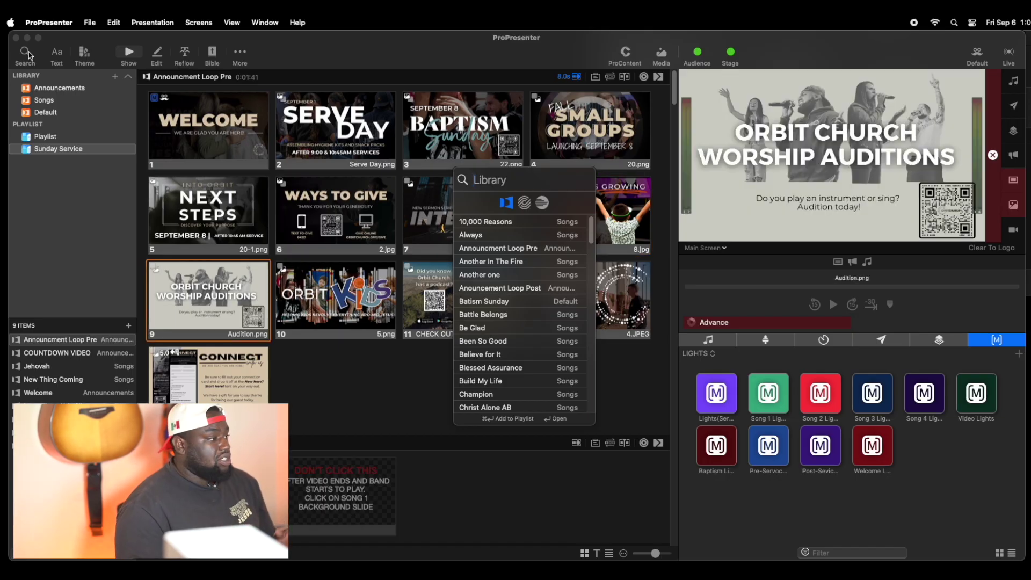
pyautogui.write('Be Glad')
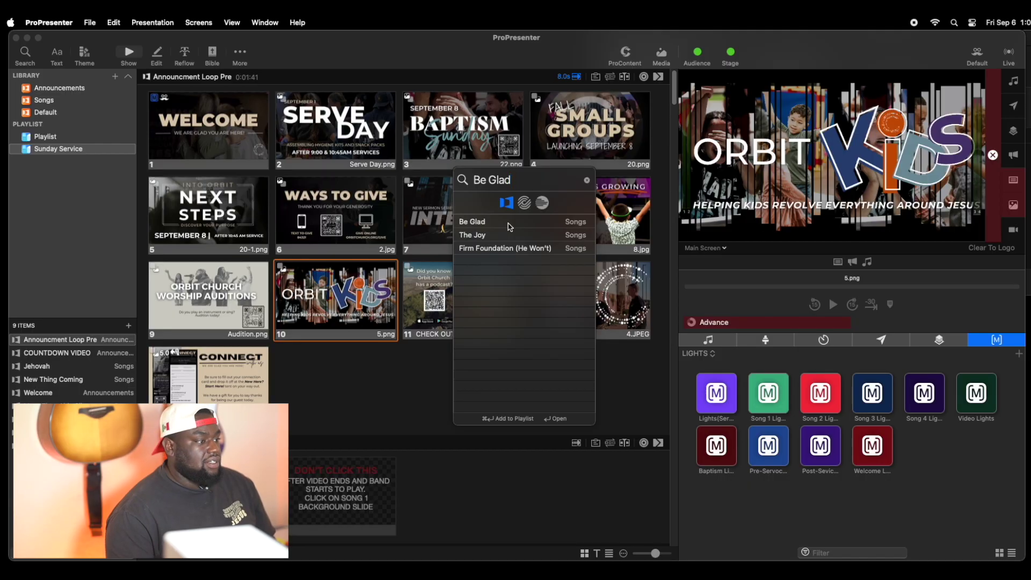
pyautogui.click(587, 180)
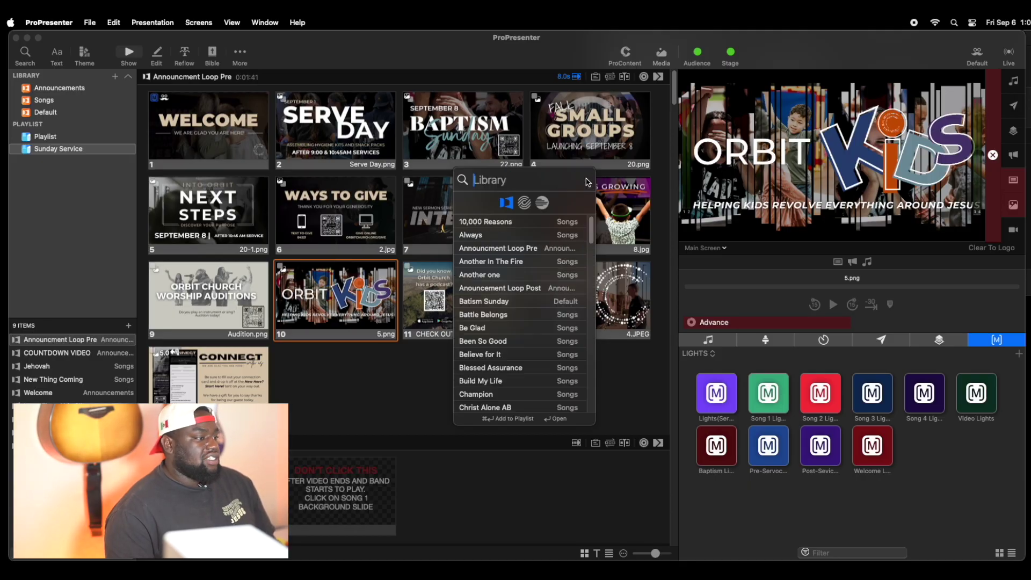
pyautogui.click(411, 334)
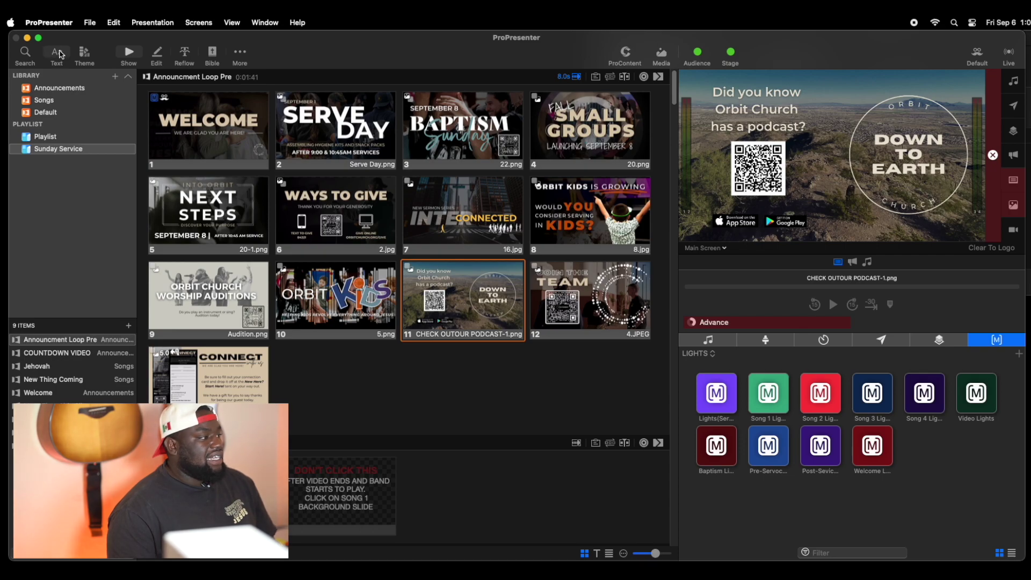
# Step: Open the Sermon presentation's first slide in the slide editor, look through the following slides and return to the show view
pyautogui.rightClick(189, 124)
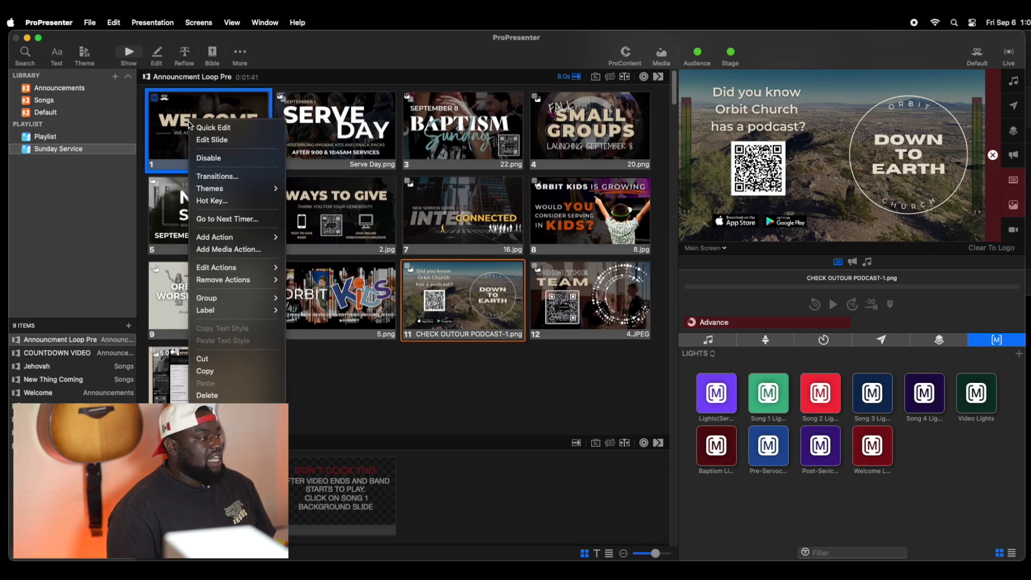
pyautogui.click(78, 433)
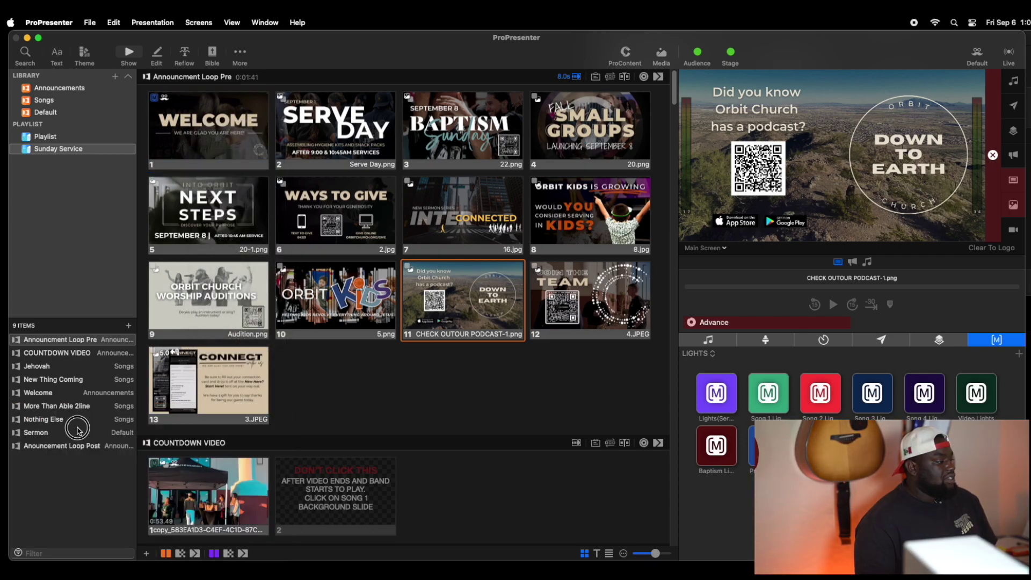
pyautogui.click(78, 432)
pyautogui.rightClick(202, 129)
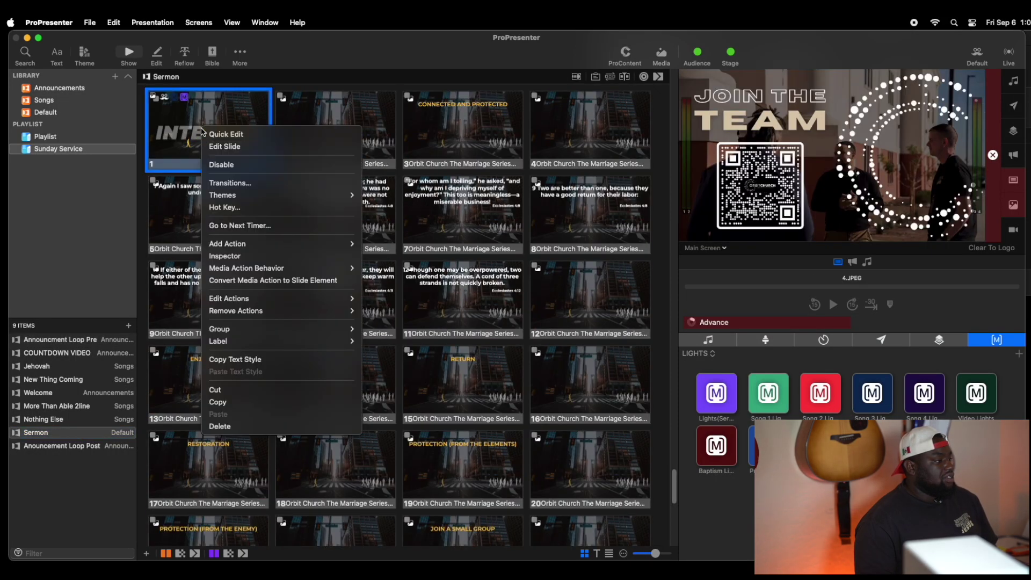
pyautogui.click(237, 146)
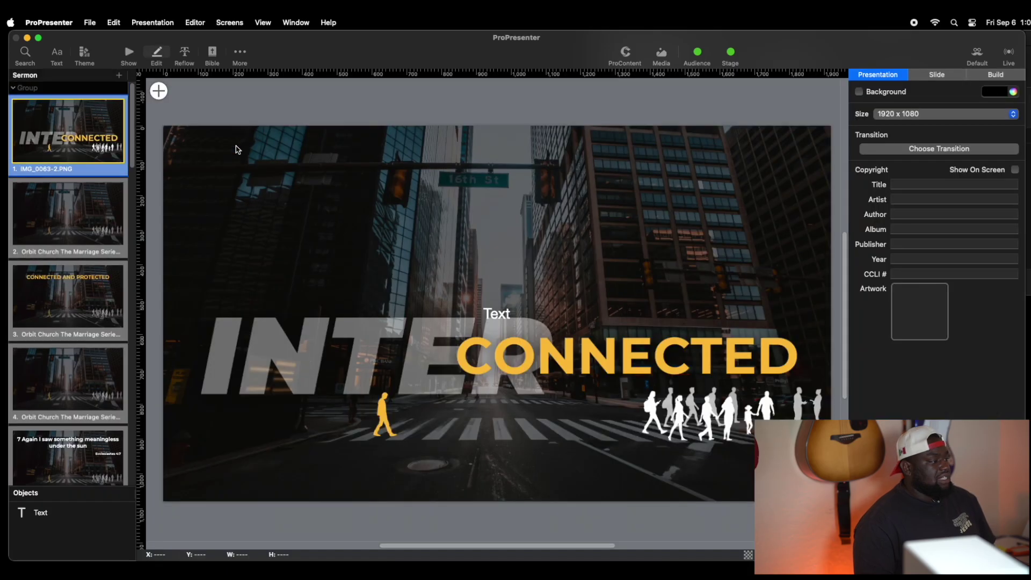
pyautogui.press('Down')
pyautogui.press('Down')
pyautogui.press('Down')
pyautogui.press('Down')
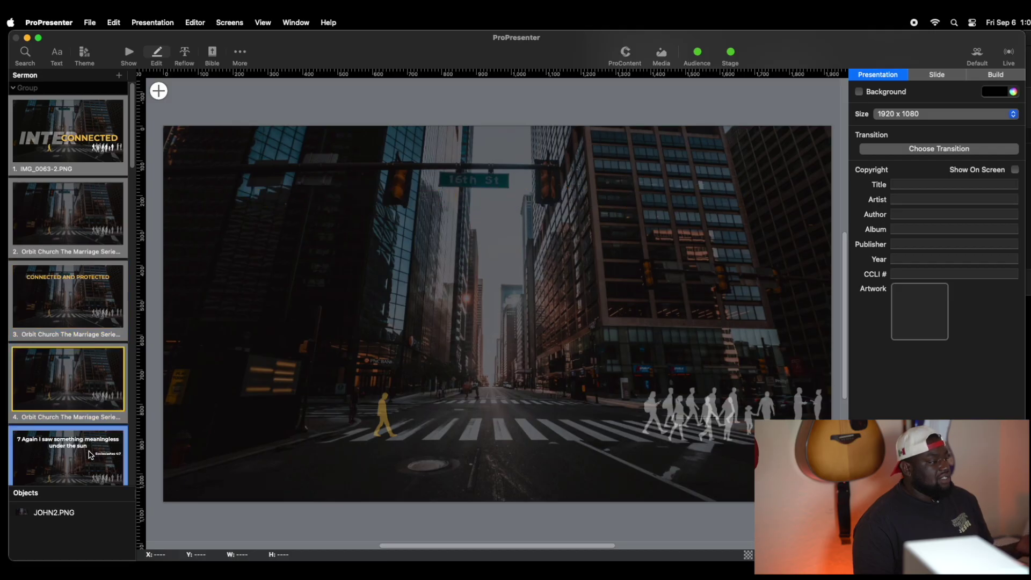
pyautogui.click(129, 52)
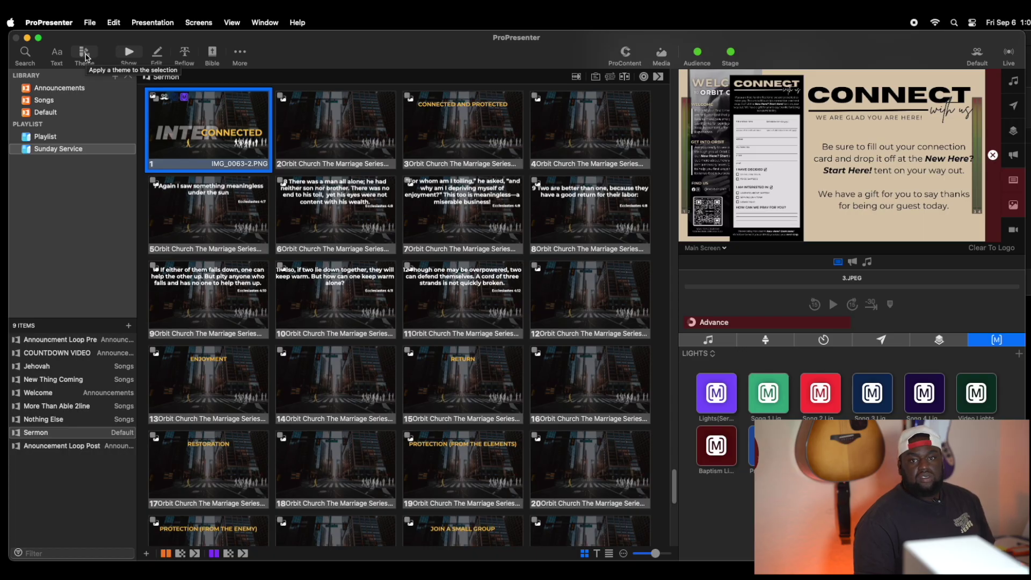
# Step: Go back from the Kids Code theme to the full theme list, examine the available themes and close the list
pyautogui.click(85, 56)
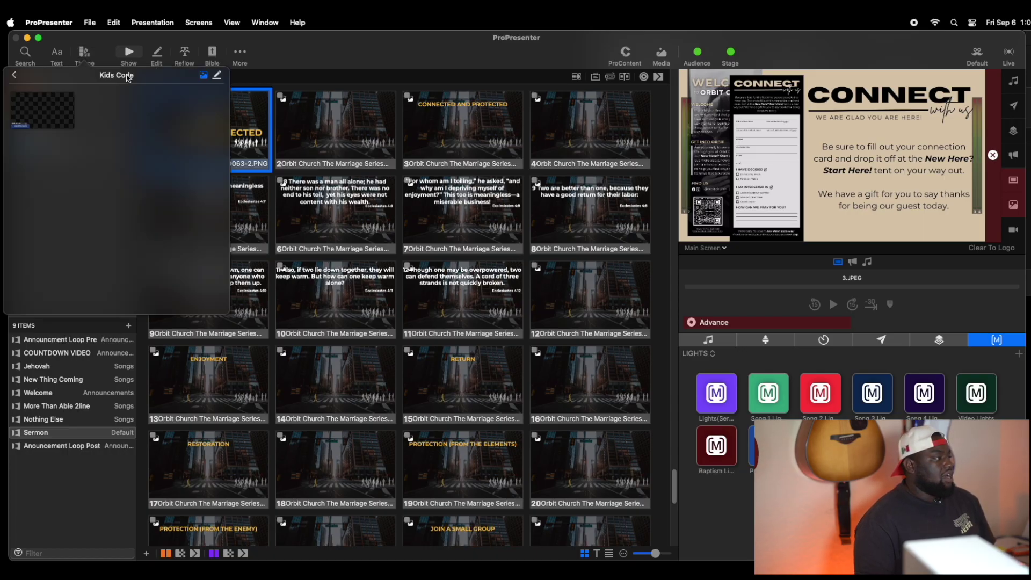
pyautogui.click(15, 75)
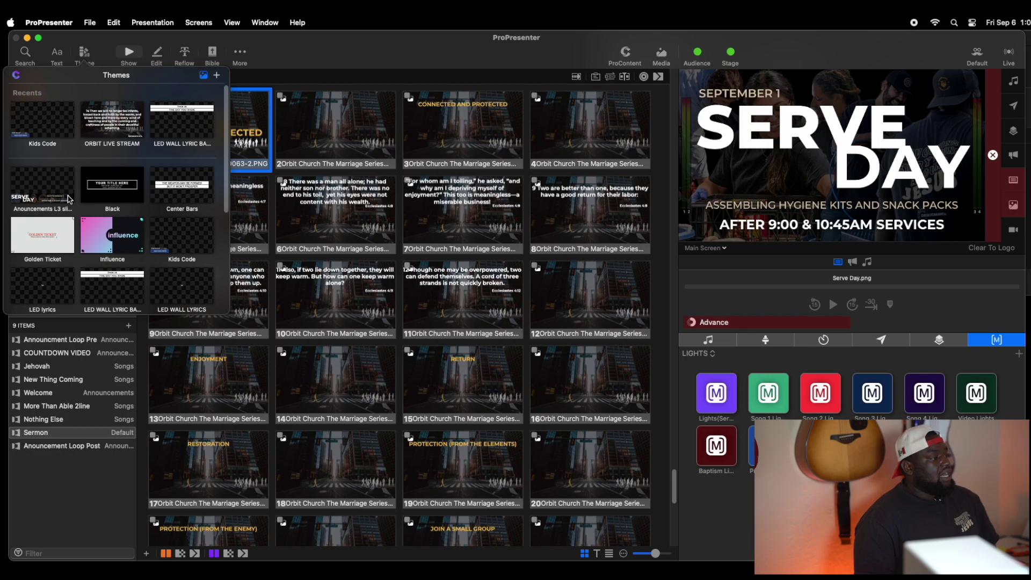
pyautogui.click(299, 43)
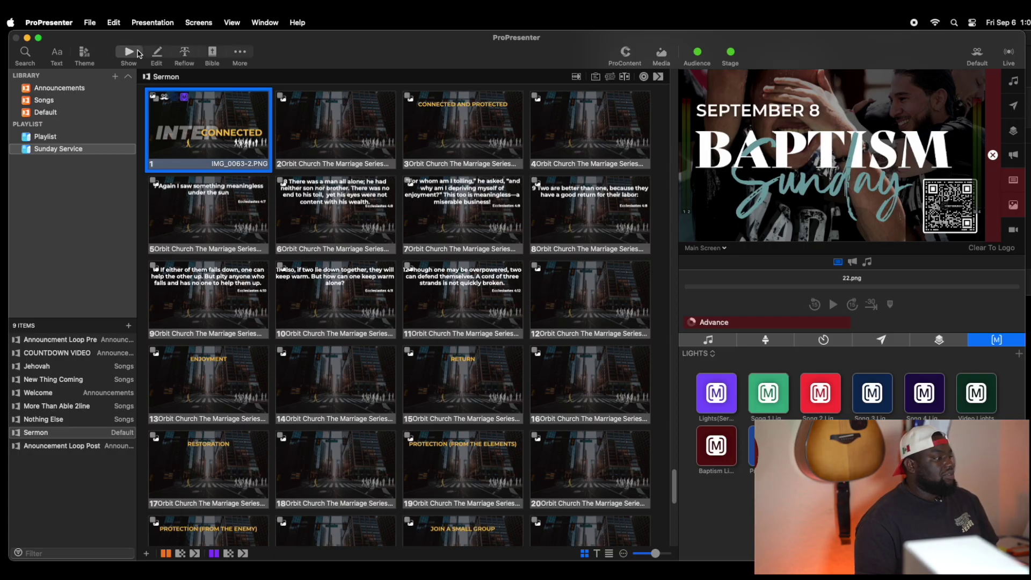
# Step: Examine the second and first Sermon slides in the slide editor and return to the show view
pyautogui.rightClick(323, 109)
pyautogui.click(342, 128)
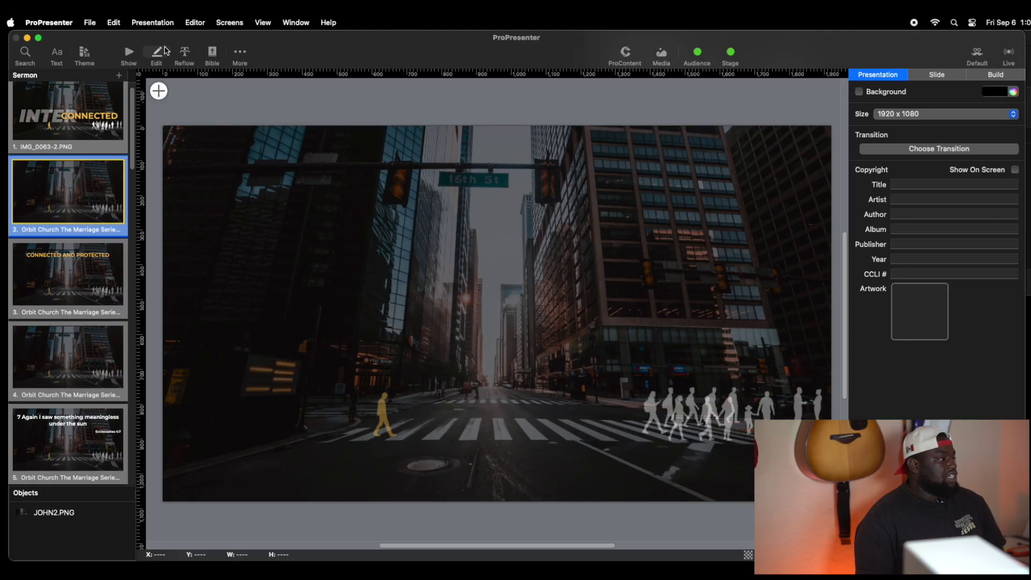
pyautogui.click(129, 54)
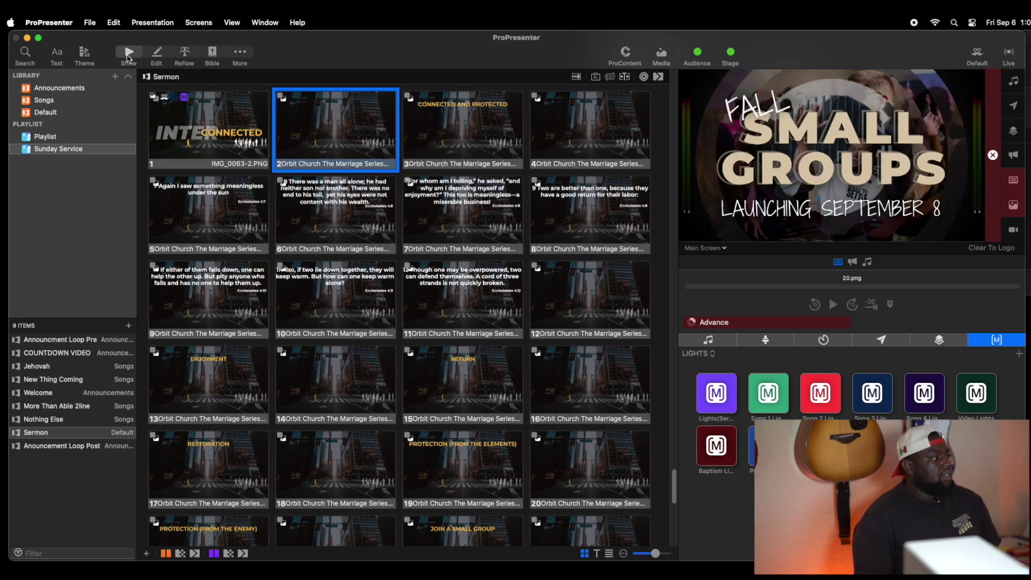
pyautogui.click(161, 52)
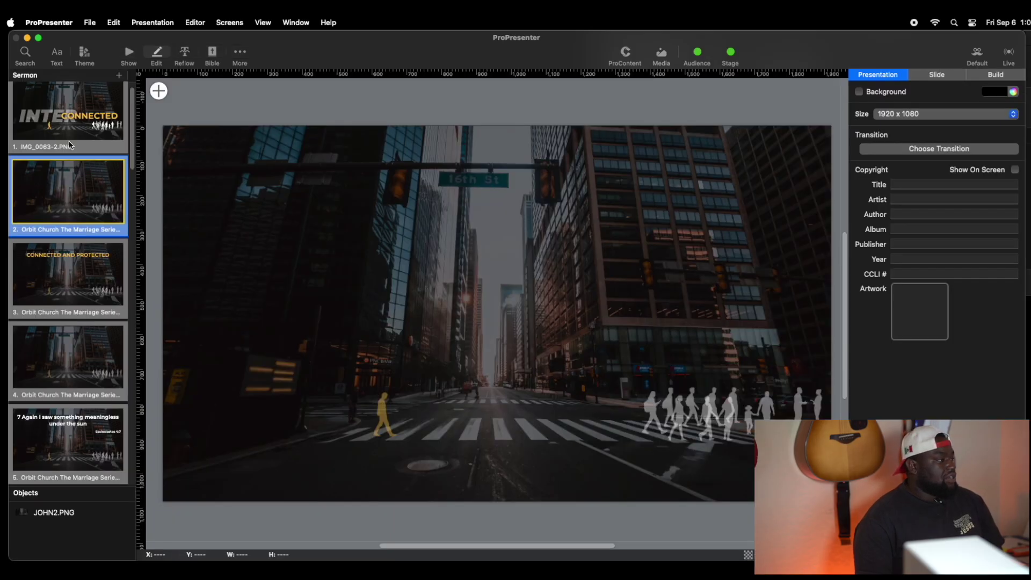
pyautogui.click(69, 144)
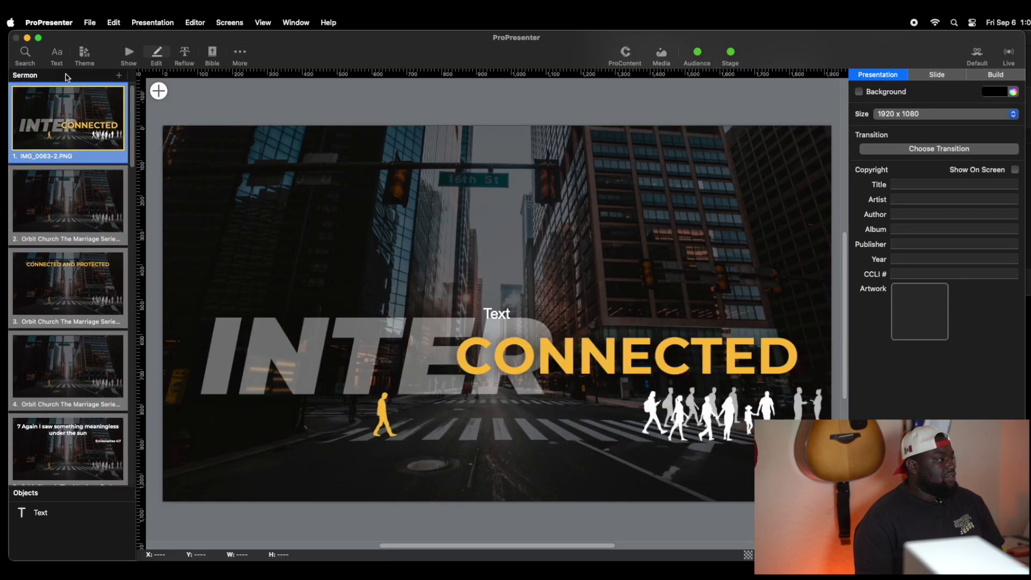
pyautogui.click(129, 53)
# Step: Open the Jehovah song and show slides 3 and 4 on the output
pyautogui.click(43, 366)
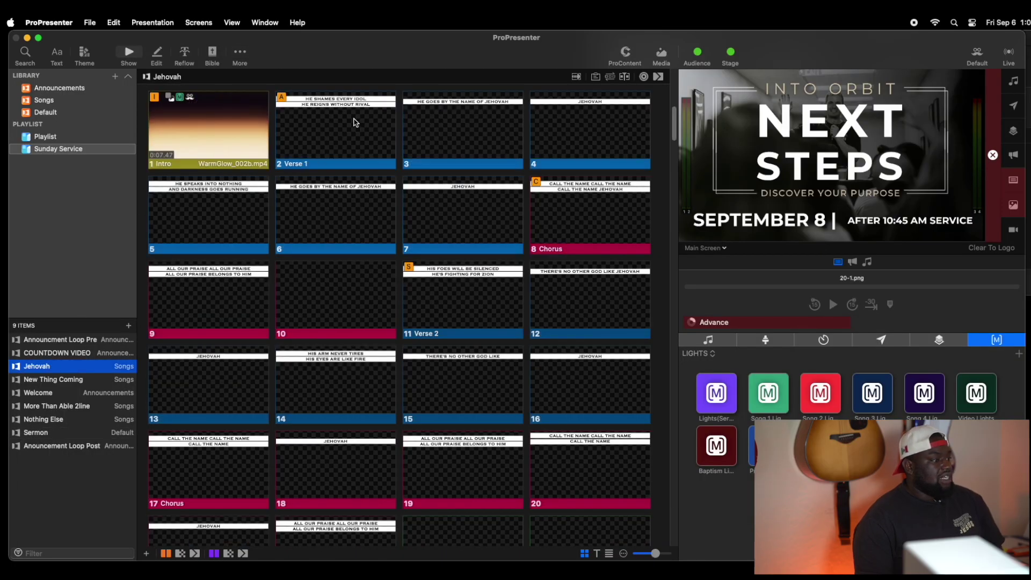
pyautogui.click(404, 117)
pyautogui.click(601, 125)
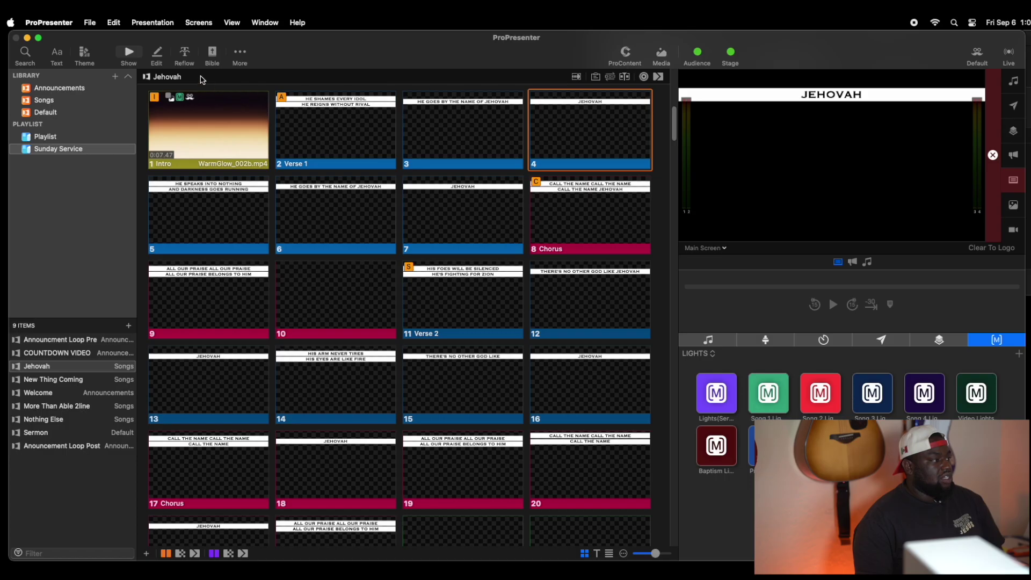
# Step: Open Jehovah slide 4 in the slide editor, select its lyric text box to examine the shape properties, and return to the show view
pyautogui.click(159, 51)
pyautogui.click(497, 189)
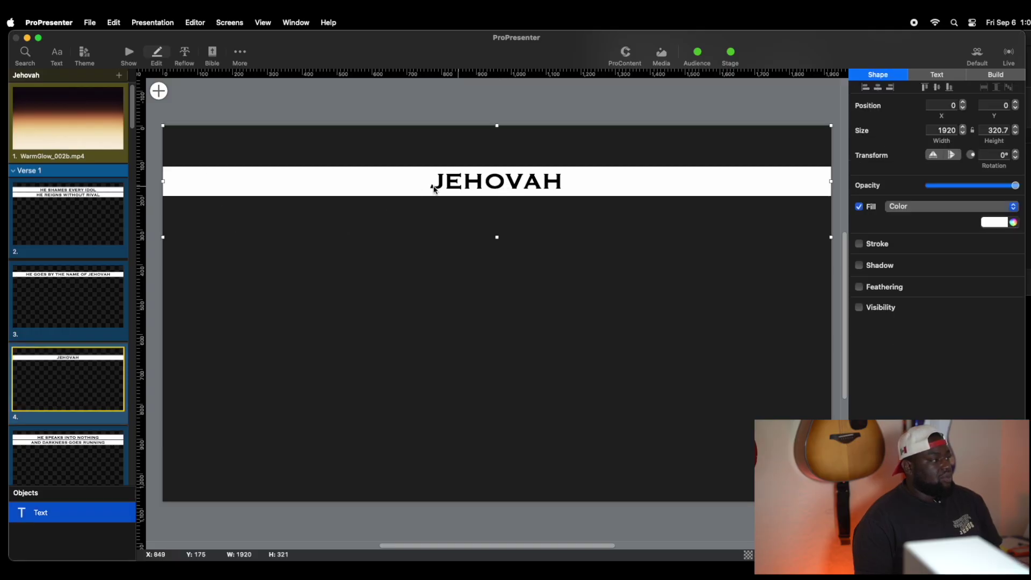
pyautogui.click(129, 52)
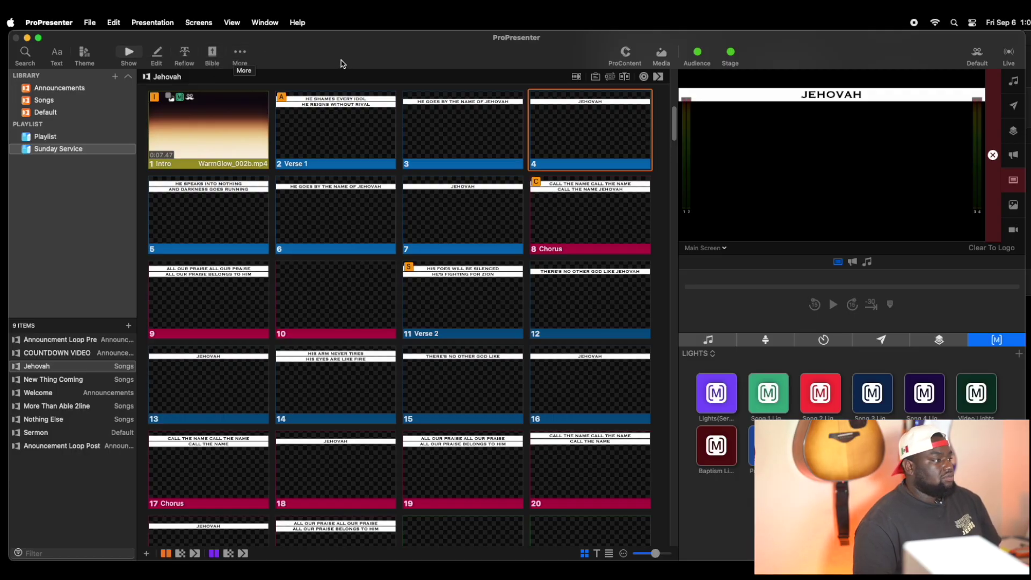
# Step: Review the list of additional editors and open the Stage Editor to examine the Current + Next Text layout
pyautogui.click(240, 52)
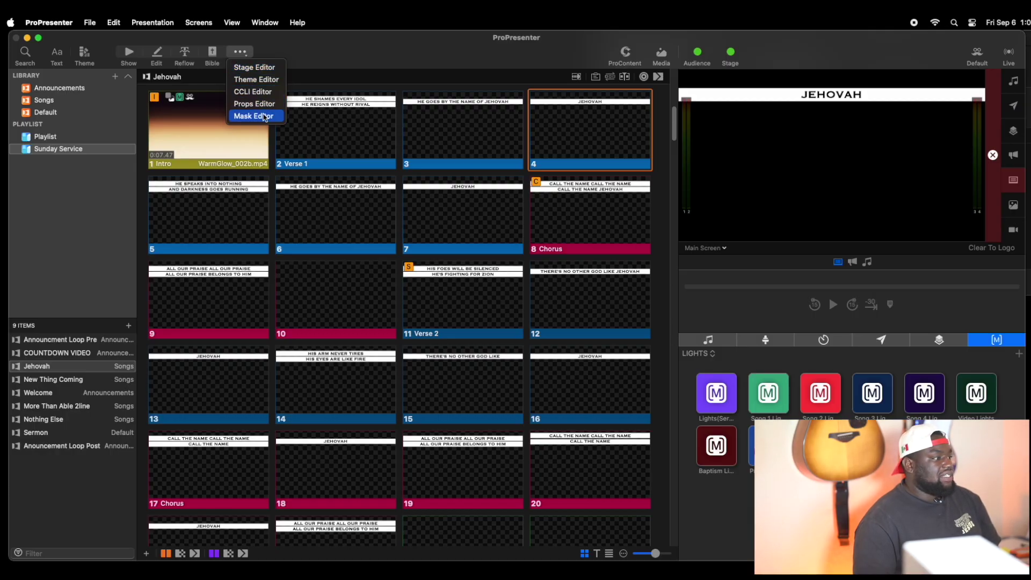
pyautogui.click(244, 54)
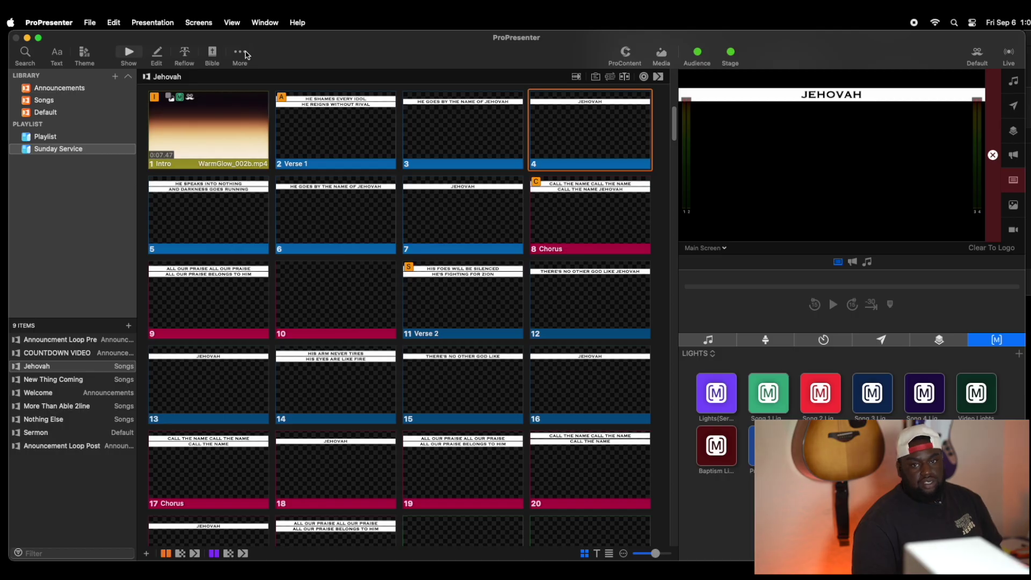
pyautogui.click(245, 54)
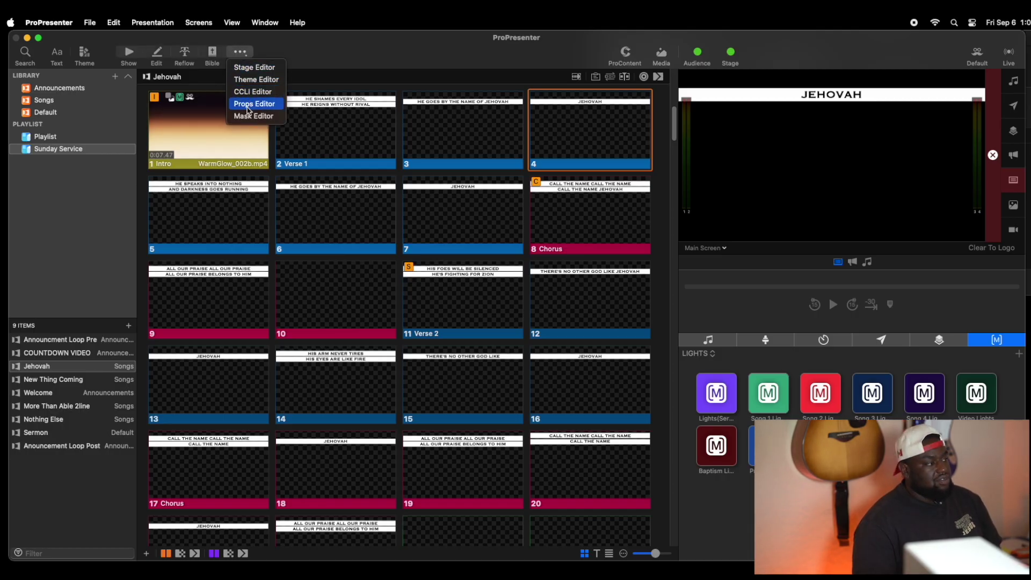
pyautogui.click(259, 68)
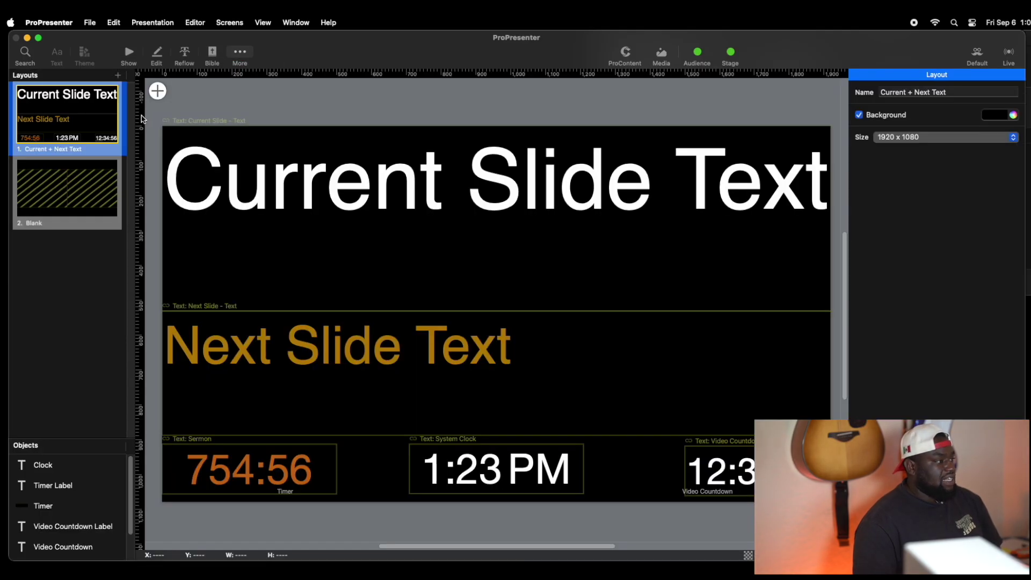
# Step: Examine the Kids Code theme in the Theme Editor and the copyright text layout in the CCLI Editor
pyautogui.click(240, 56)
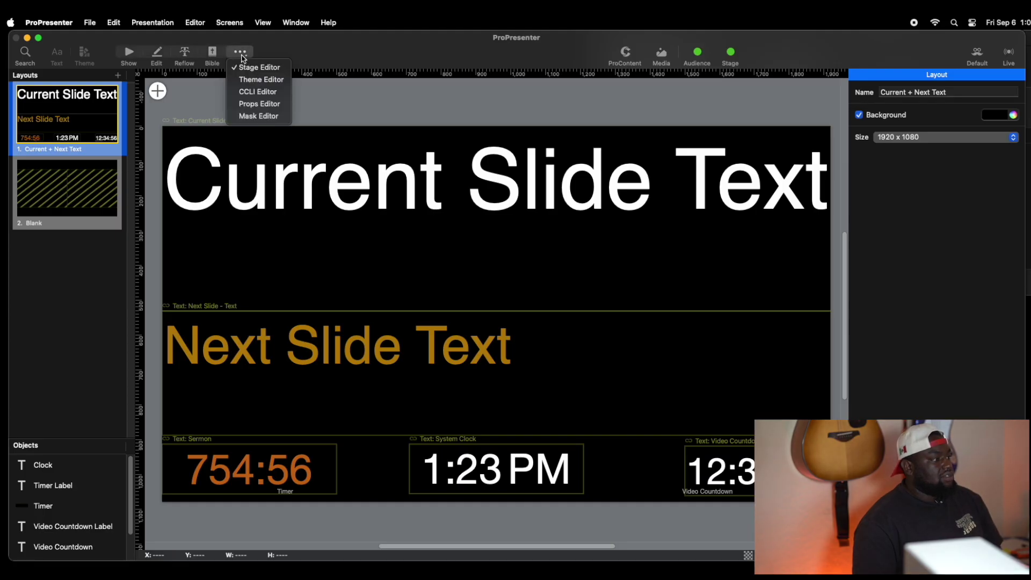
pyautogui.click(256, 80)
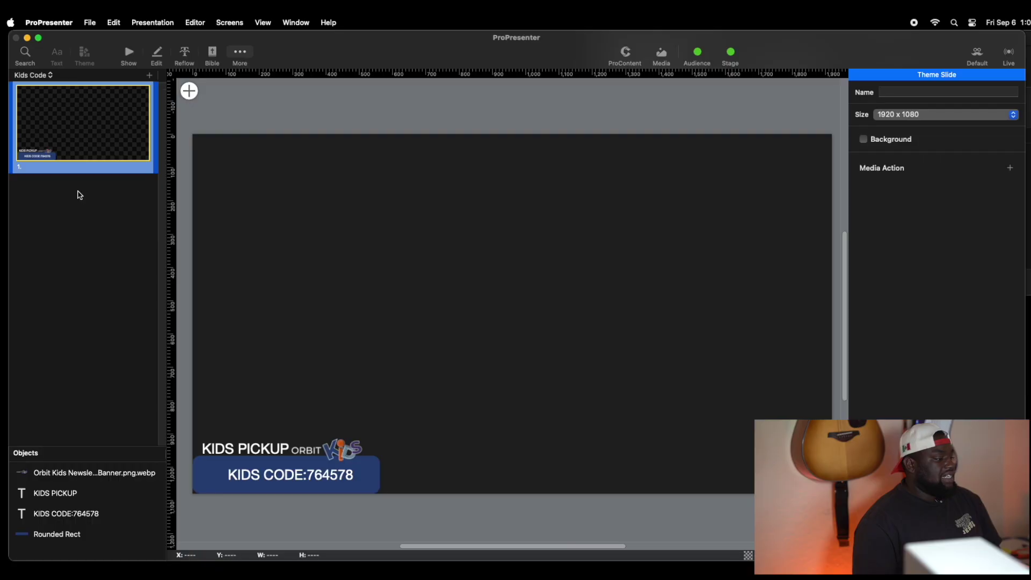
pyautogui.click(241, 52)
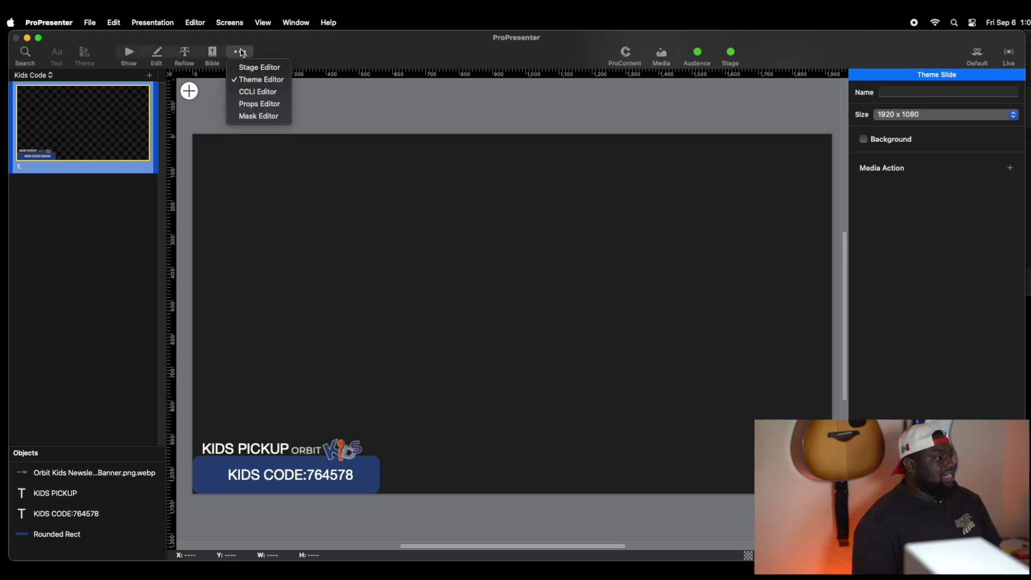
pyautogui.click(257, 92)
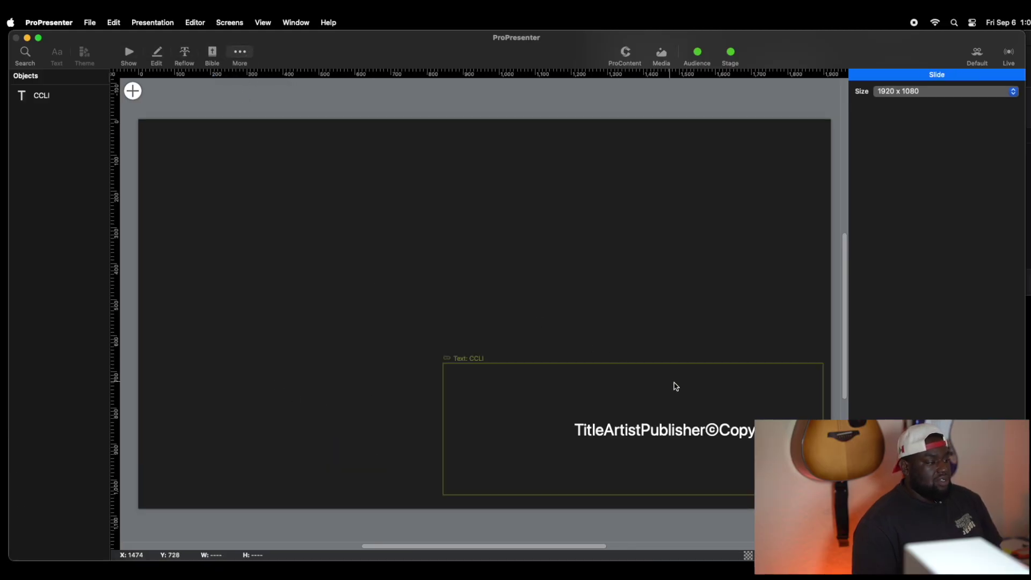
# Step: Open the Props Editor and examine the Countdown timmer, pastor name tag and HOST NAME TAG props
pyautogui.click(240, 52)
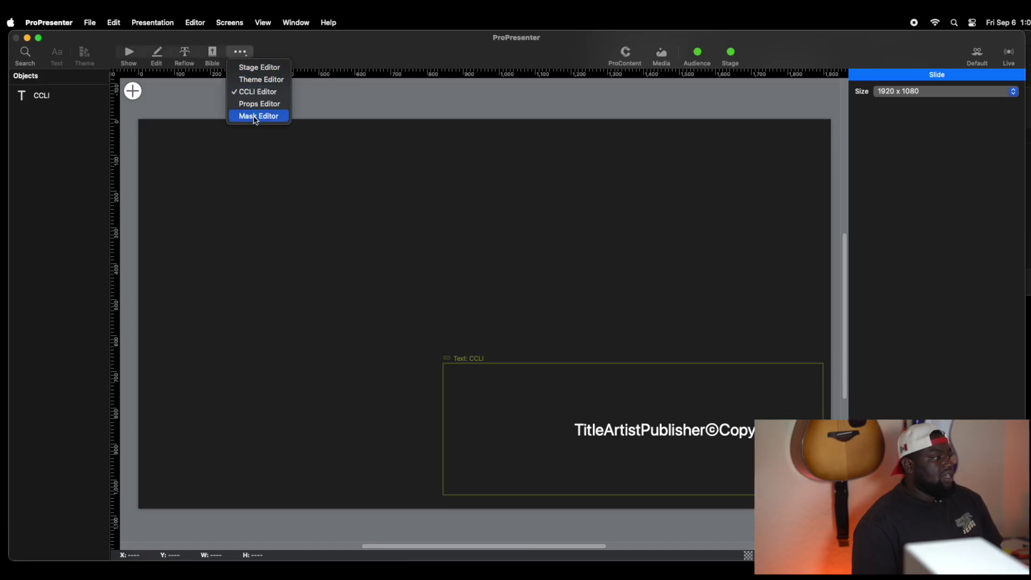
pyautogui.click(258, 104)
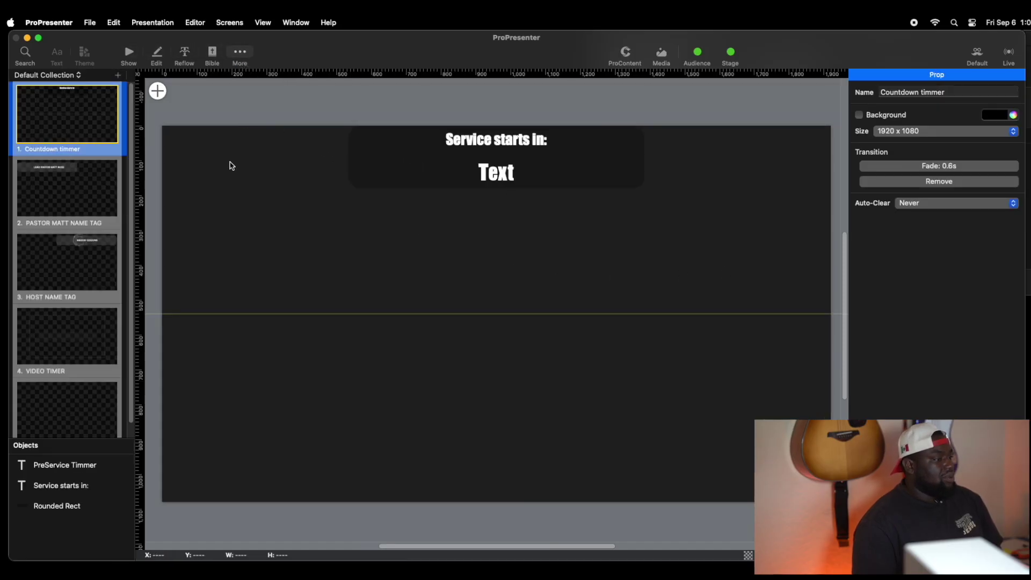
pyautogui.click(96, 183)
pyautogui.click(92, 269)
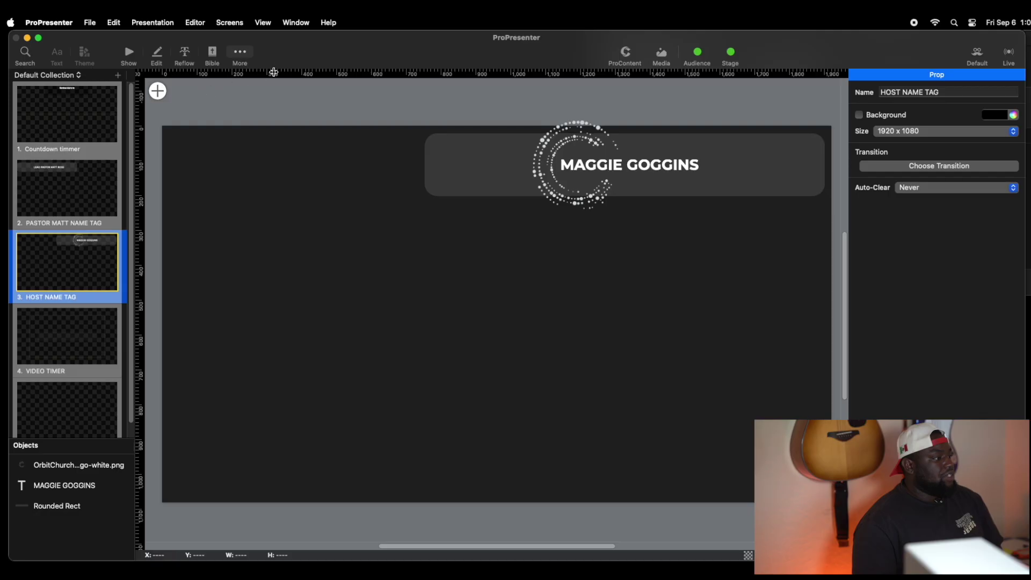
# Step: Open the Mask Editor to examine the mask and return to the show view
pyautogui.click(244, 55)
pyautogui.click(258, 116)
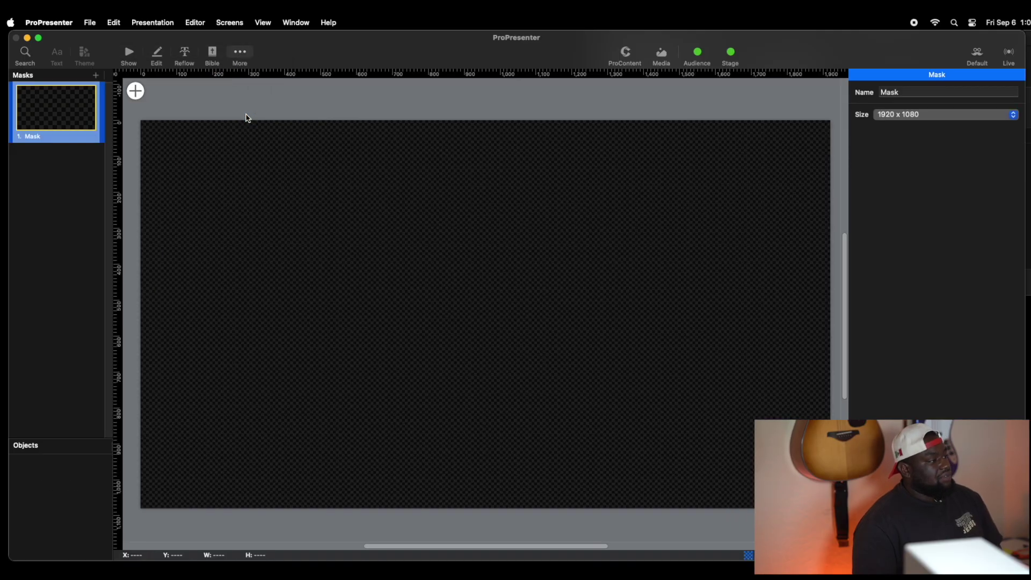
pyautogui.click(129, 53)
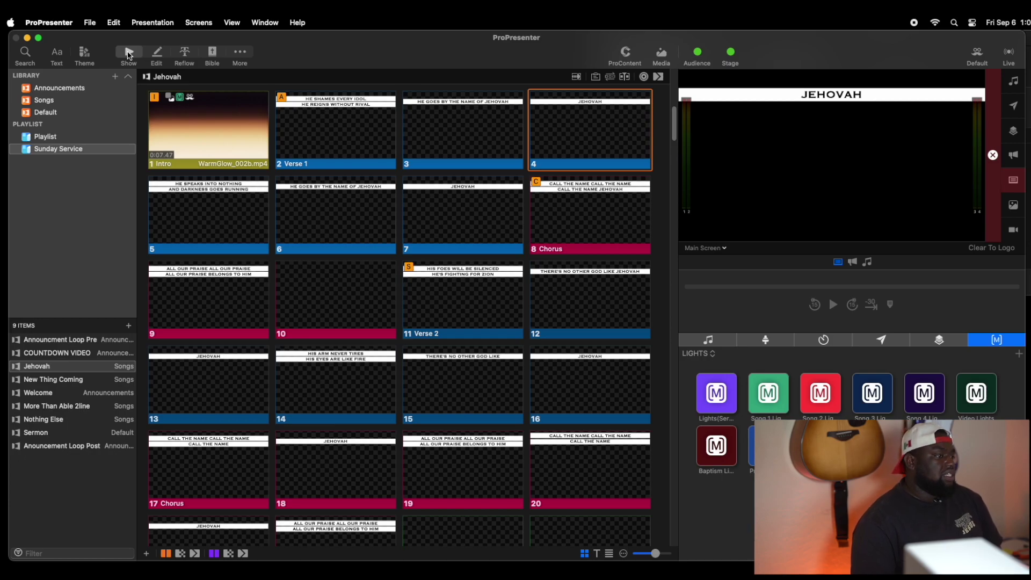
# Step: Display the media bin and examine the contents of its Playlist and Sermon media playlists
pyautogui.click(662, 52)
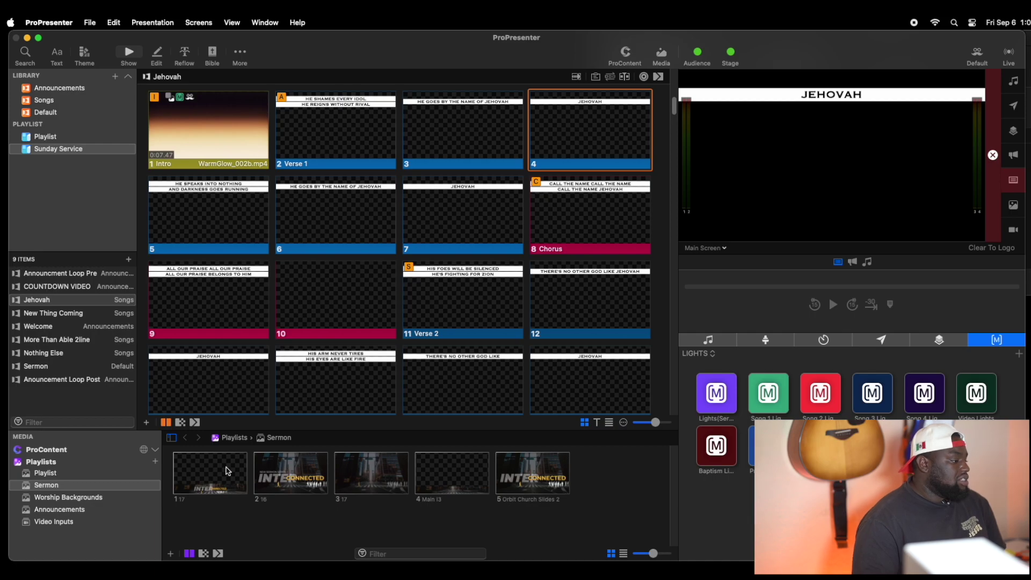
pyautogui.click(110, 473)
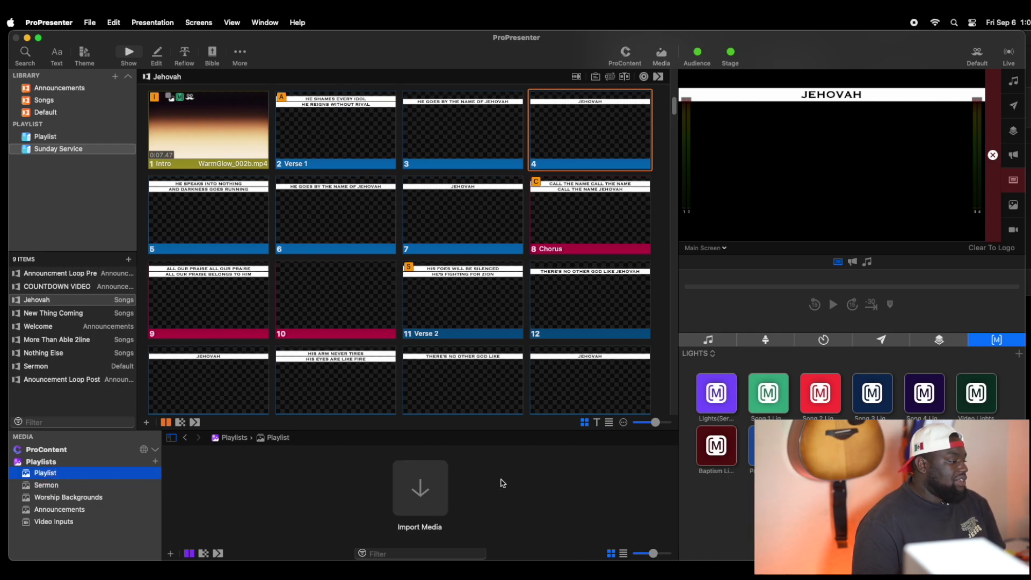
pyautogui.click(75, 485)
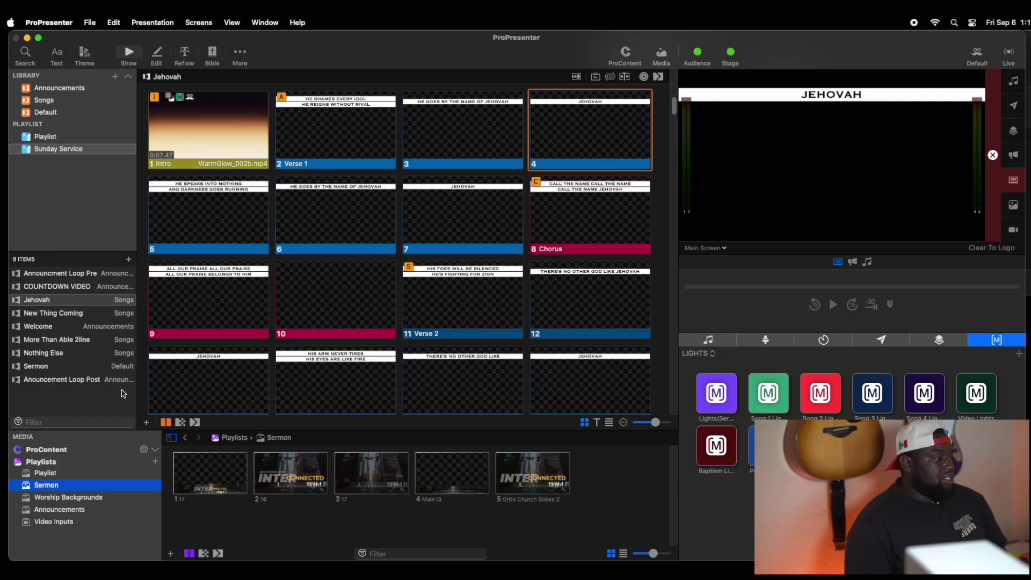
# Step: Open the Sermon presentation and show its first slide on the output
pyautogui.click(55, 369)
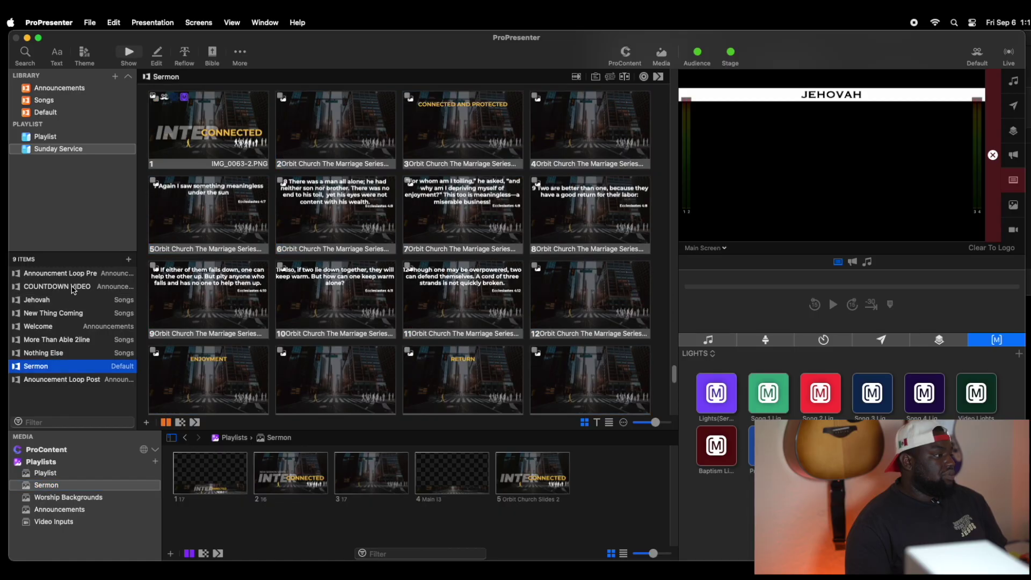
pyautogui.click(209, 120)
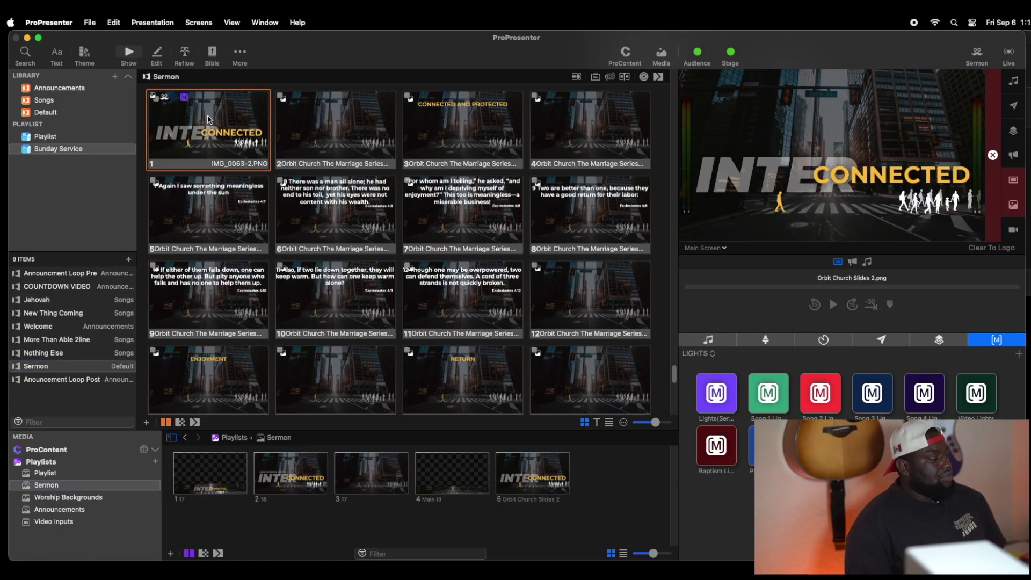
# Step: Open the Worship Backgrounds media playlist and examine its background clips through to the end
pyautogui.click(82, 499)
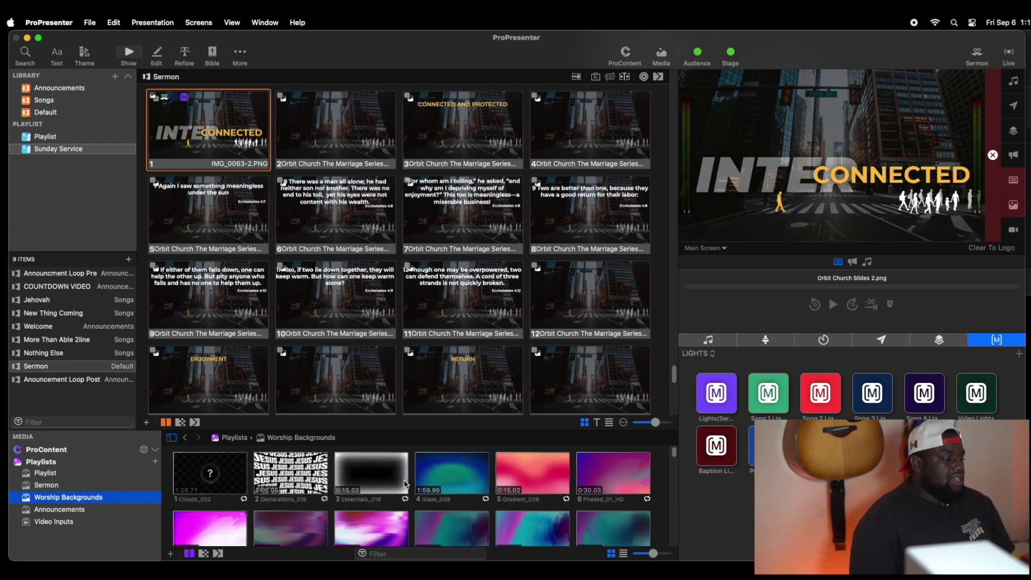
pyautogui.scroll(-3, 404, 485)
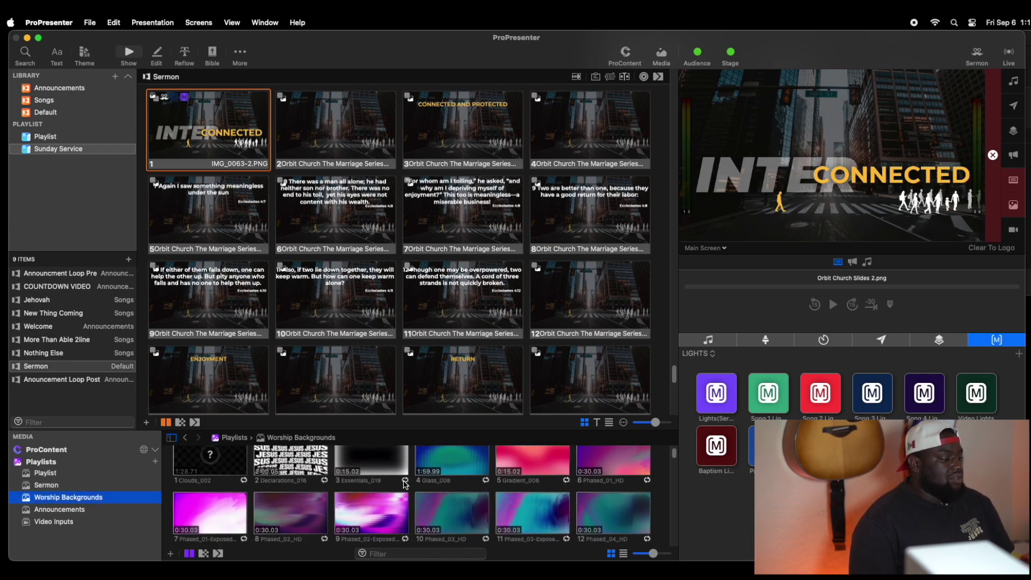
pyautogui.scroll(-15, 406, 485)
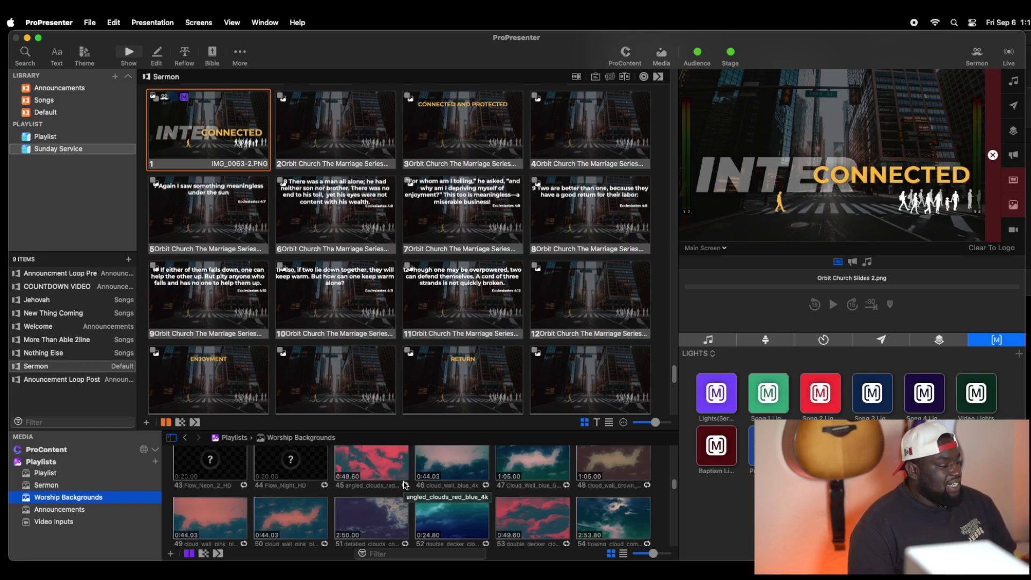
pyautogui.scroll(-8, 405, 484)
pyautogui.scroll(-10, 405, 484)
pyautogui.scroll(-10, 405, 484)
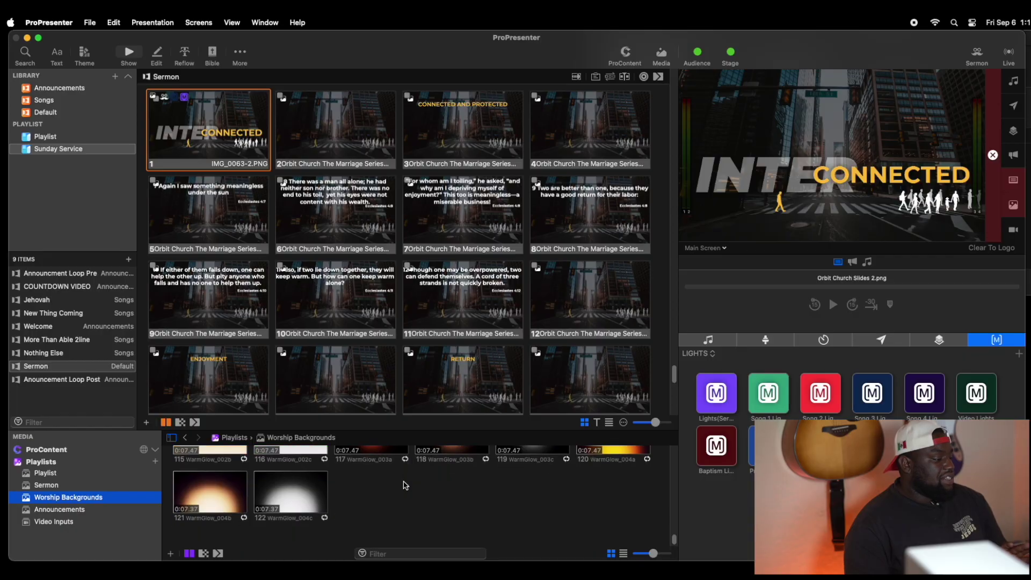
pyautogui.scroll(20, 405, 485)
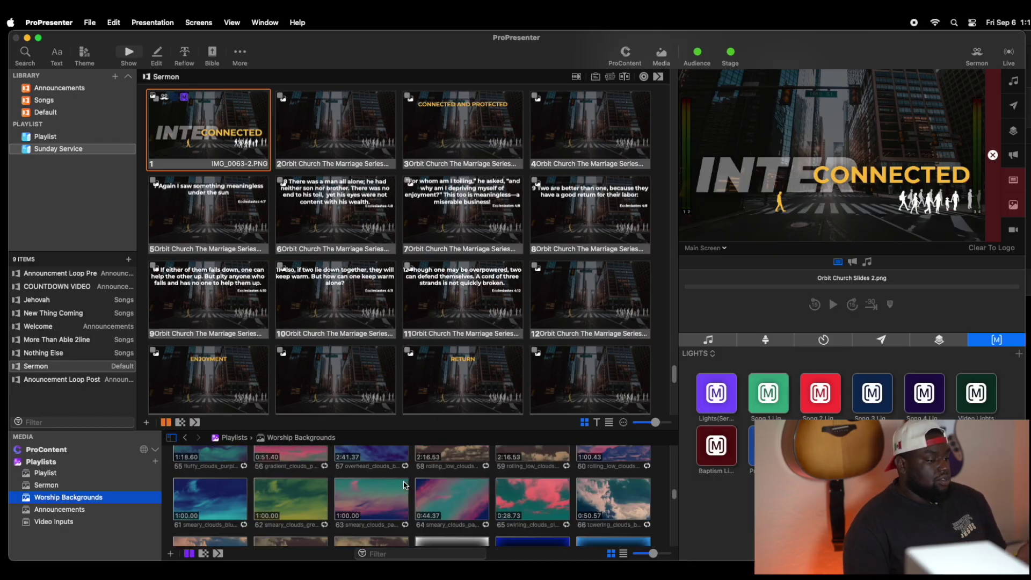
pyautogui.scroll(8, 405, 485)
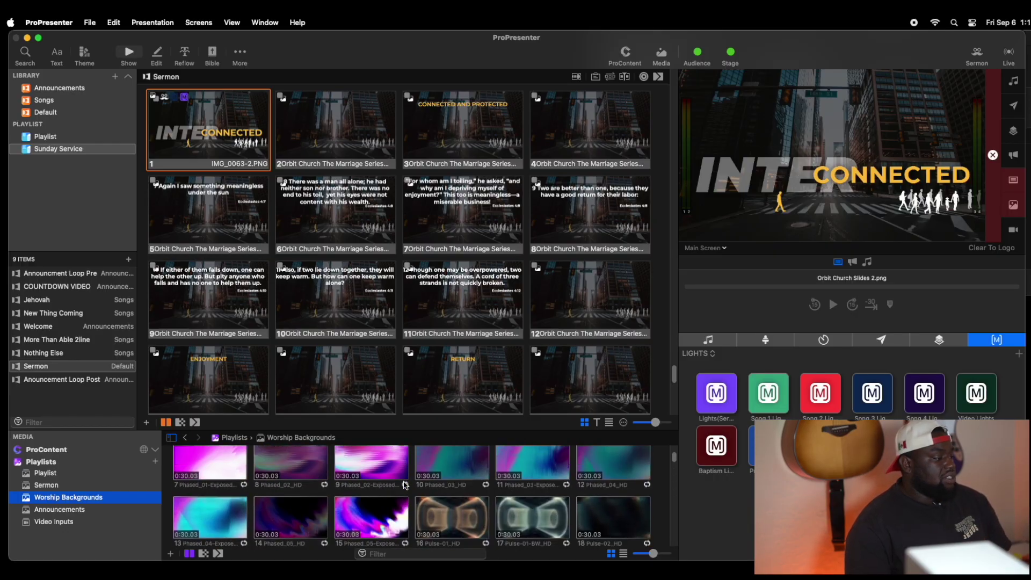
# Step: Examine the contents of the Announcements media playlist and open the Video Inputs playlist
pyautogui.click(120, 509)
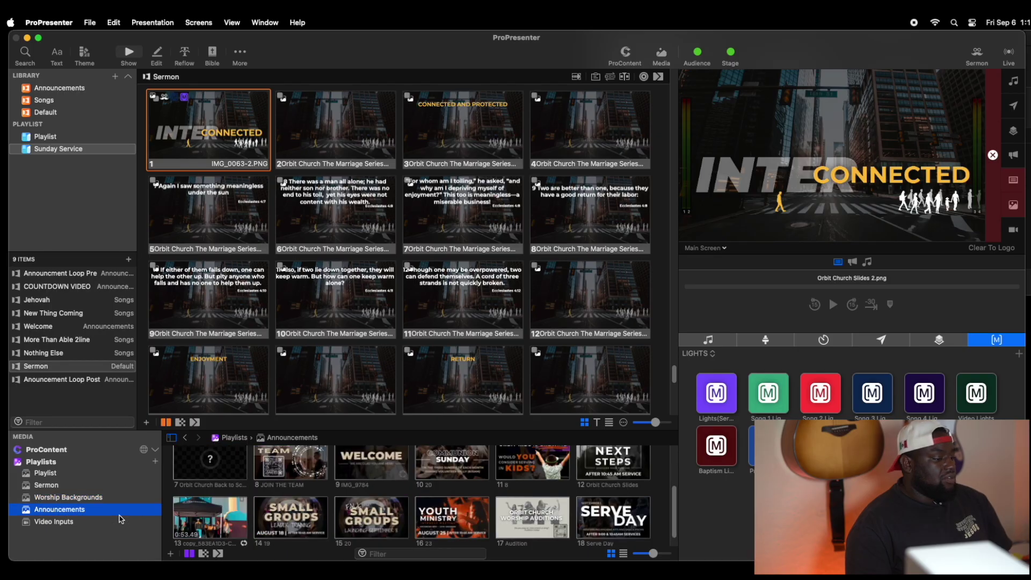
pyautogui.scroll(3, 411, 495)
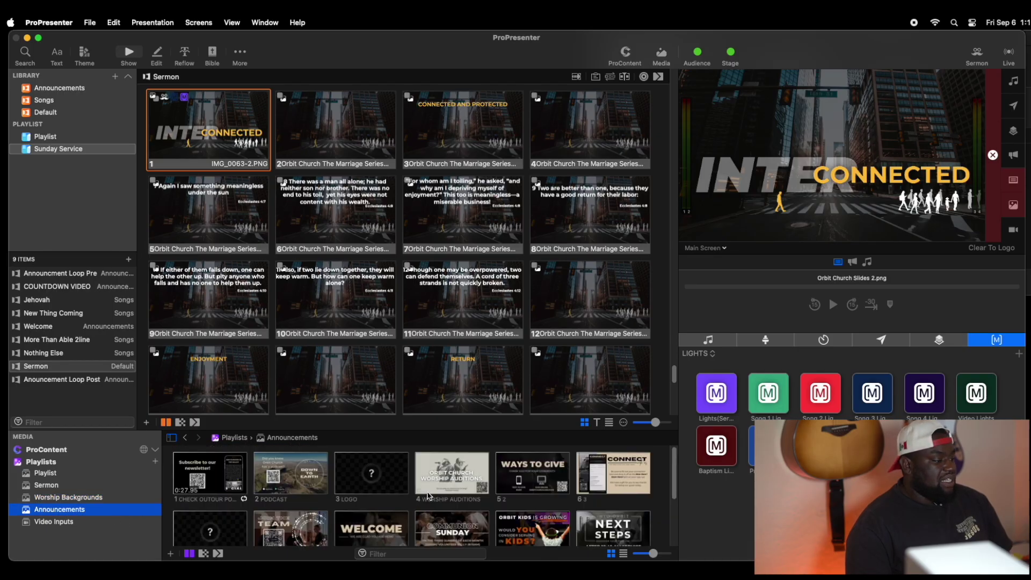
pyautogui.scroll(-2, 428, 495)
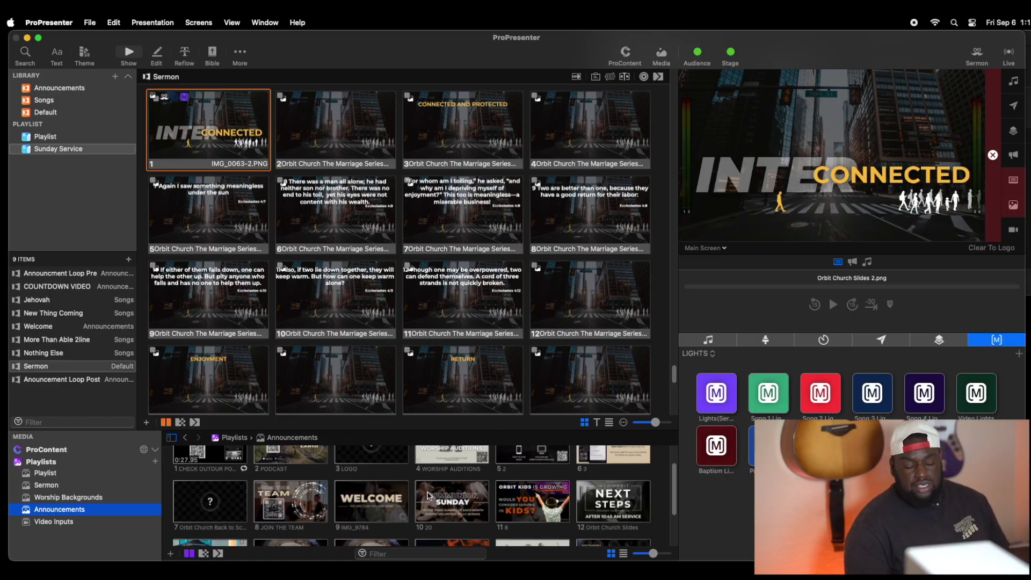
pyautogui.scroll(2, 429, 495)
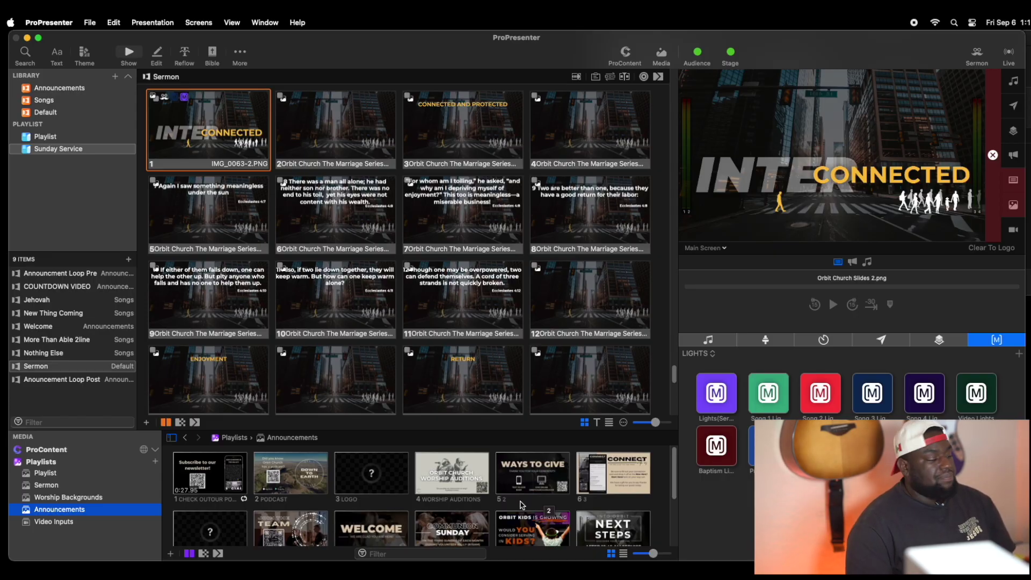
pyautogui.click(60, 523)
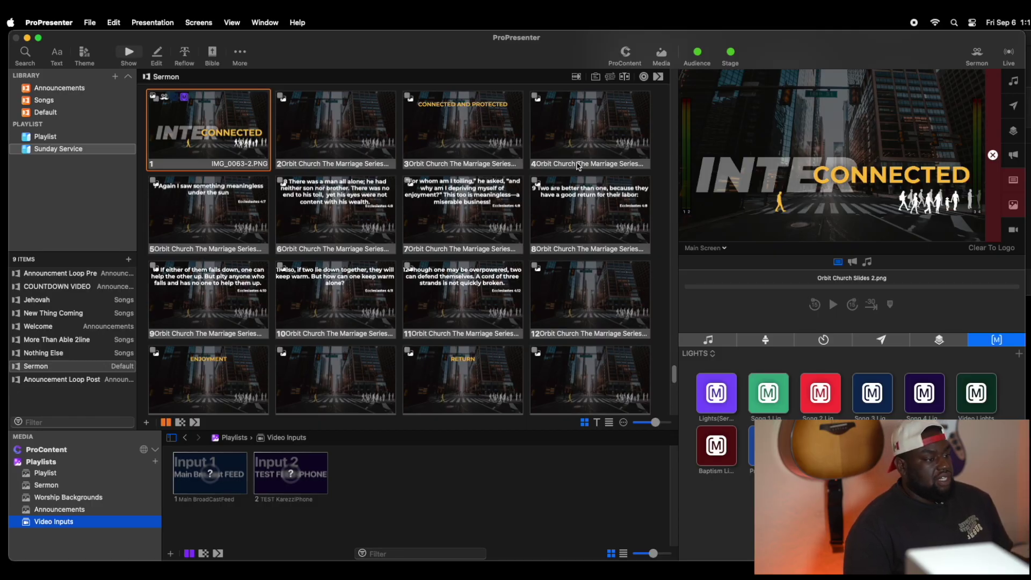
# Step: Switch the output preview to Live Stream and advance through the Sermon slides from the first to the seventh
pyautogui.click(699, 249)
pyautogui.click(708, 288)
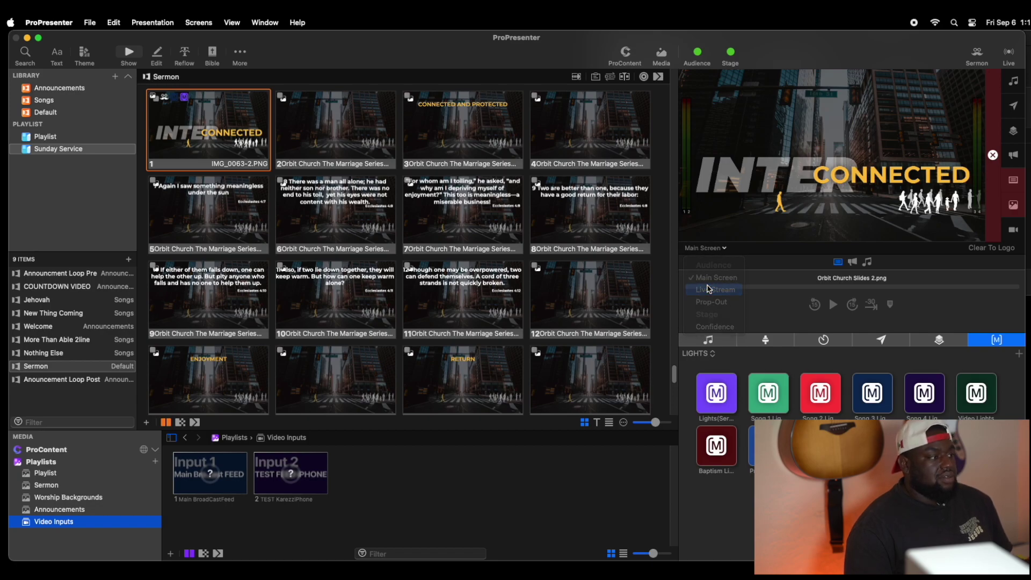
pyautogui.click(317, 120)
pyautogui.click(224, 104)
pyautogui.press('Right')
pyautogui.press('Right')
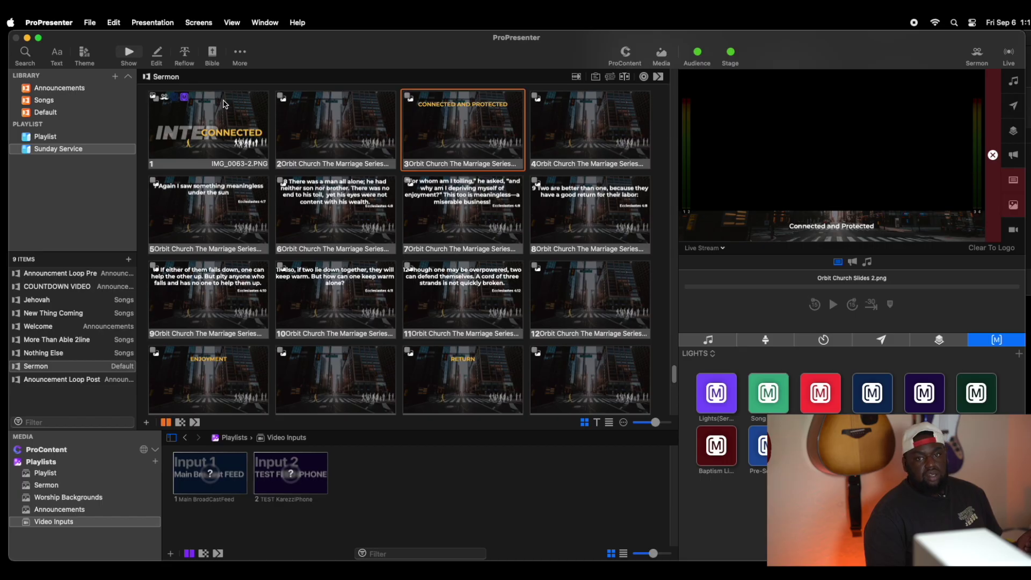
pyautogui.press('Right')
pyautogui.press('Right')
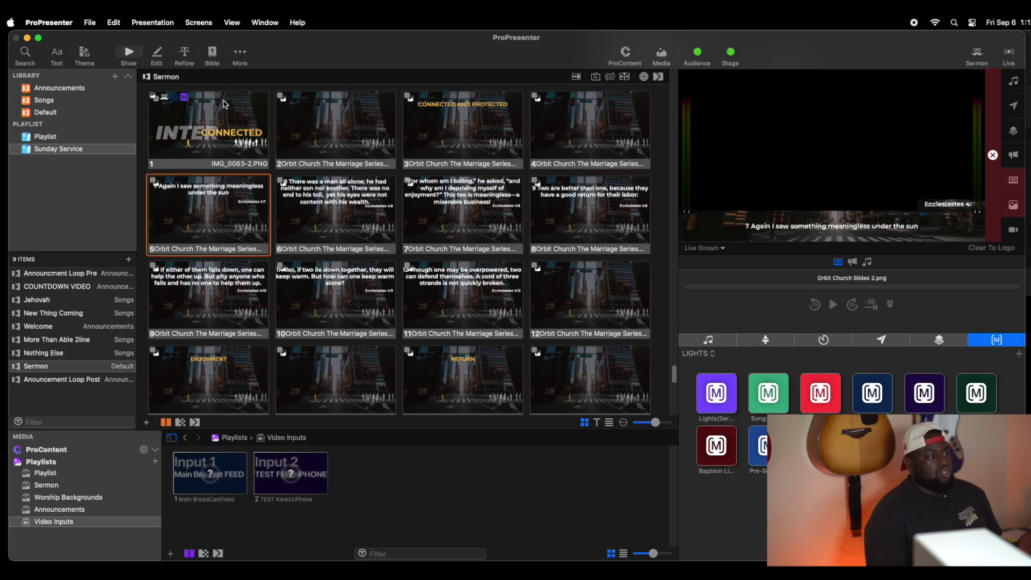
pyautogui.press('Right')
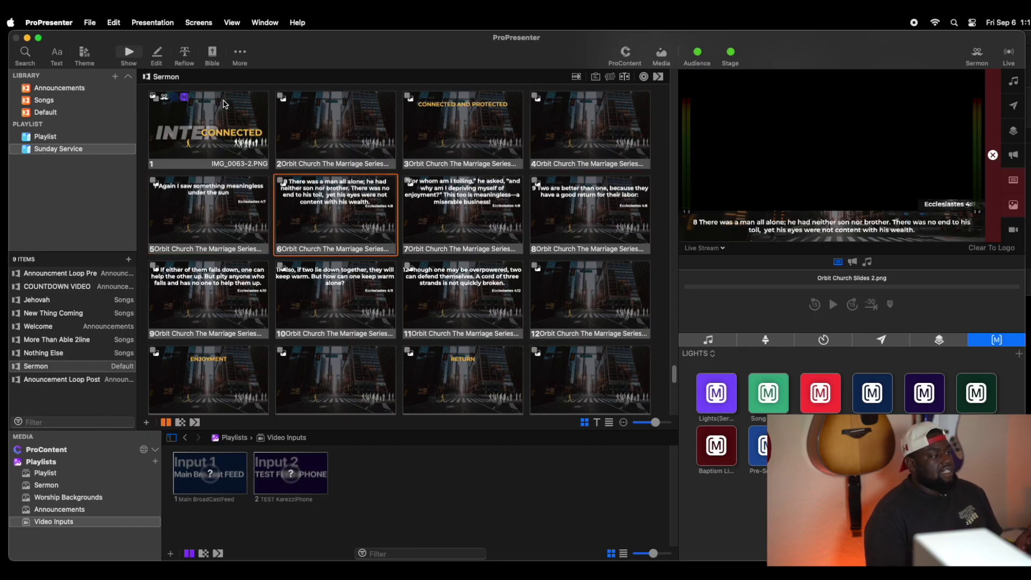
pyautogui.press('Right')
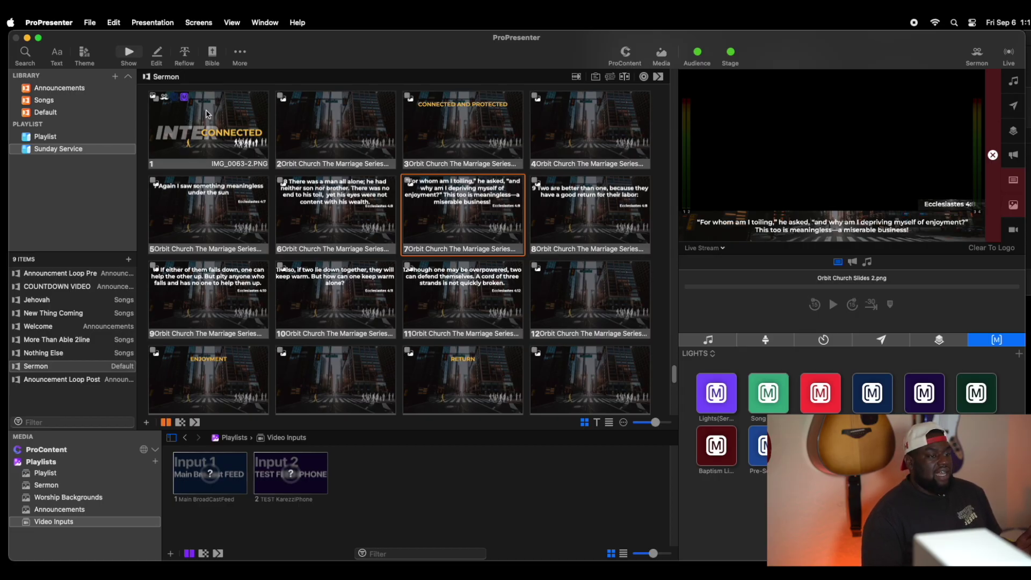
# Step: Clear all output layers and bring the seventh Sermon slide back on the output
pyautogui.click(999, 182)
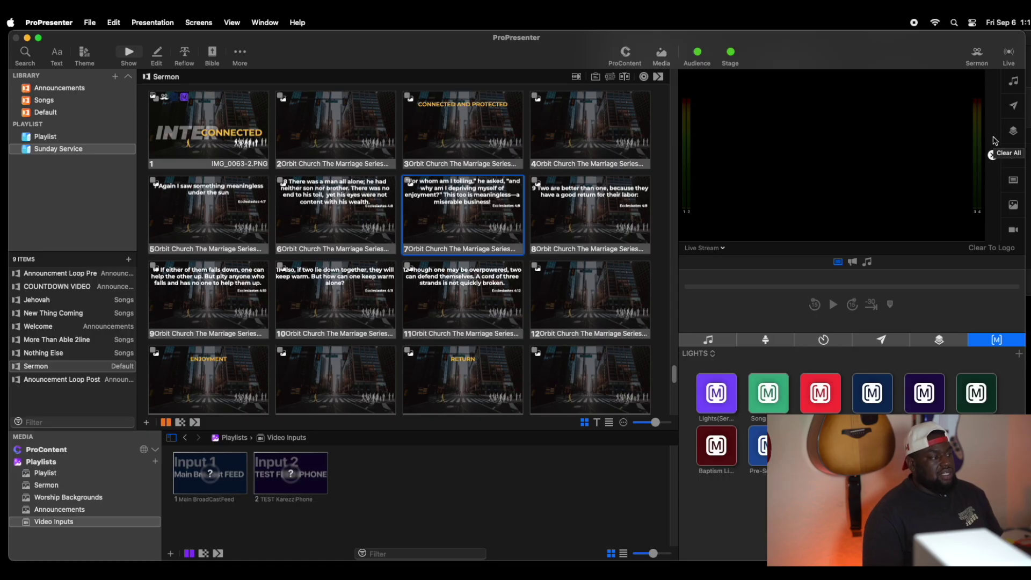
pyautogui.click(256, 156)
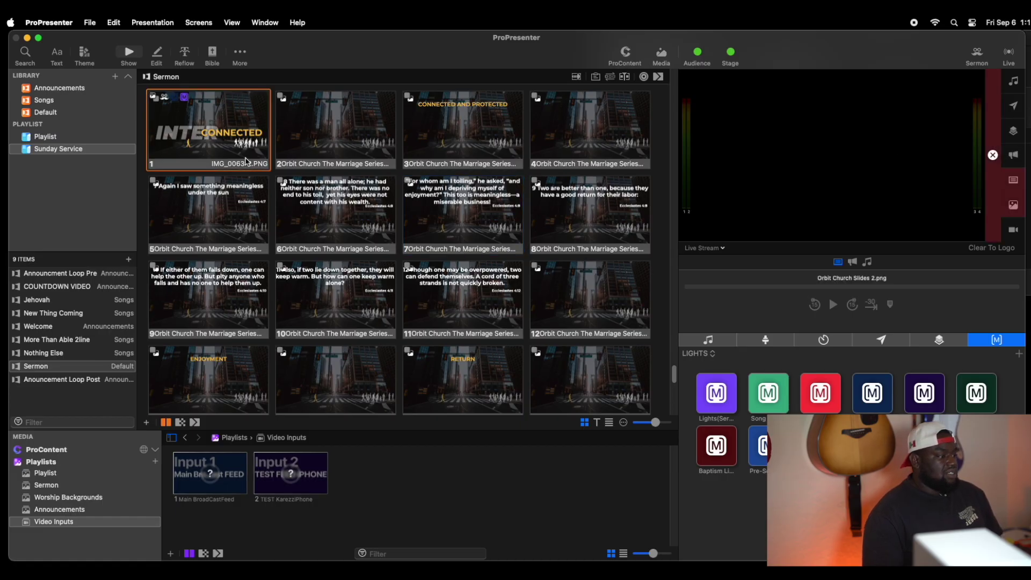
pyautogui.click(510, 206)
# Step: Put the Main BroadCastFeed video input live and show the Connected and Protected slide of the Sermon
pyautogui.click(207, 488)
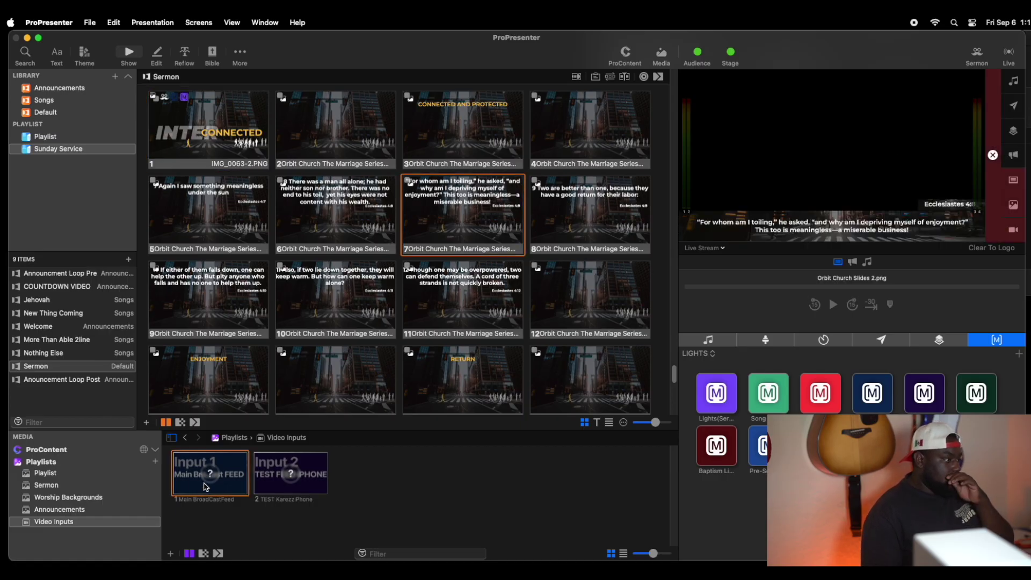
pyautogui.click(195, 135)
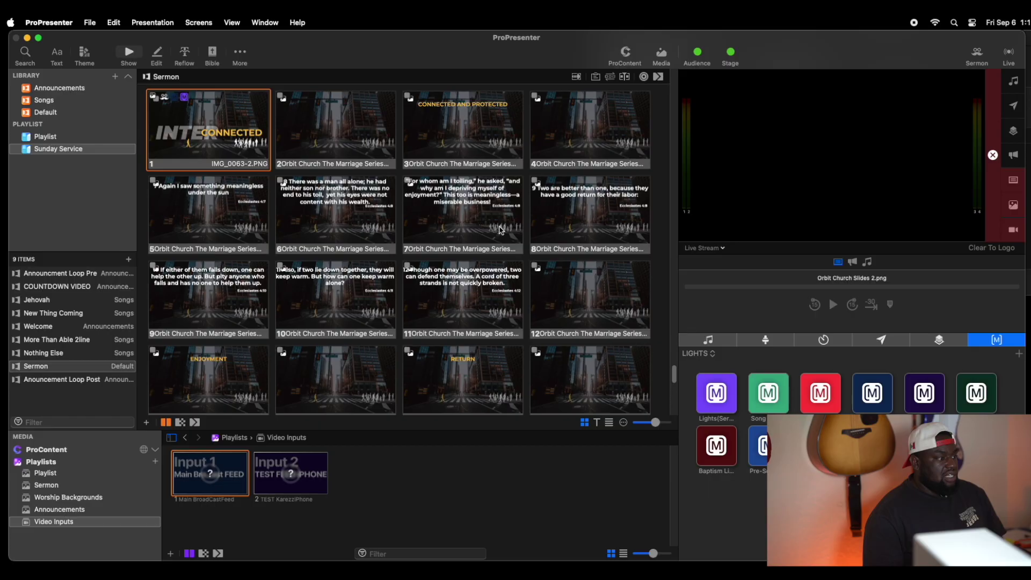
pyautogui.click(498, 153)
# Step: Play PreMusic1 from the PreService Music audio playlist and clear the audio layer
pyautogui.click(710, 340)
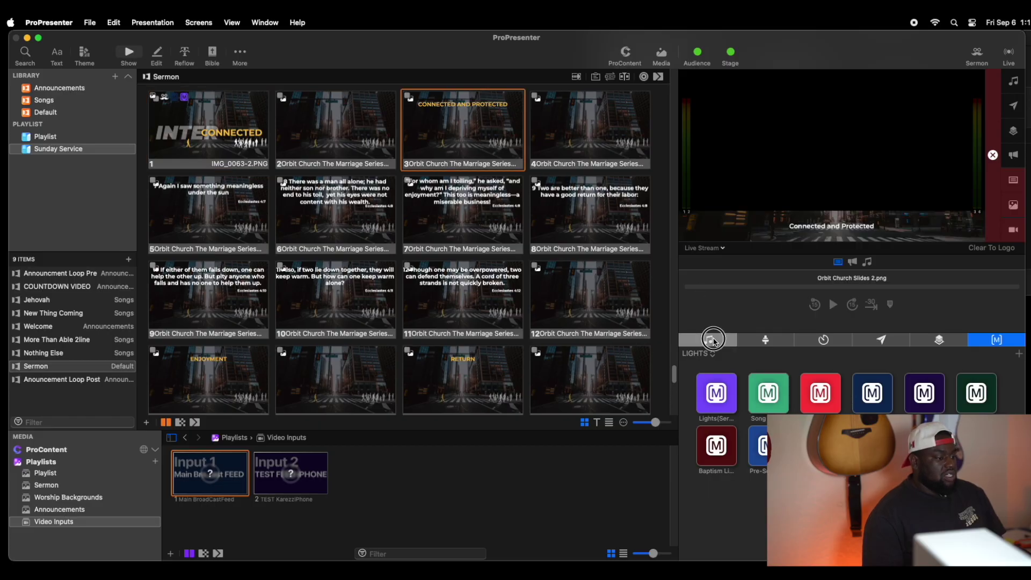
pyautogui.click(725, 471)
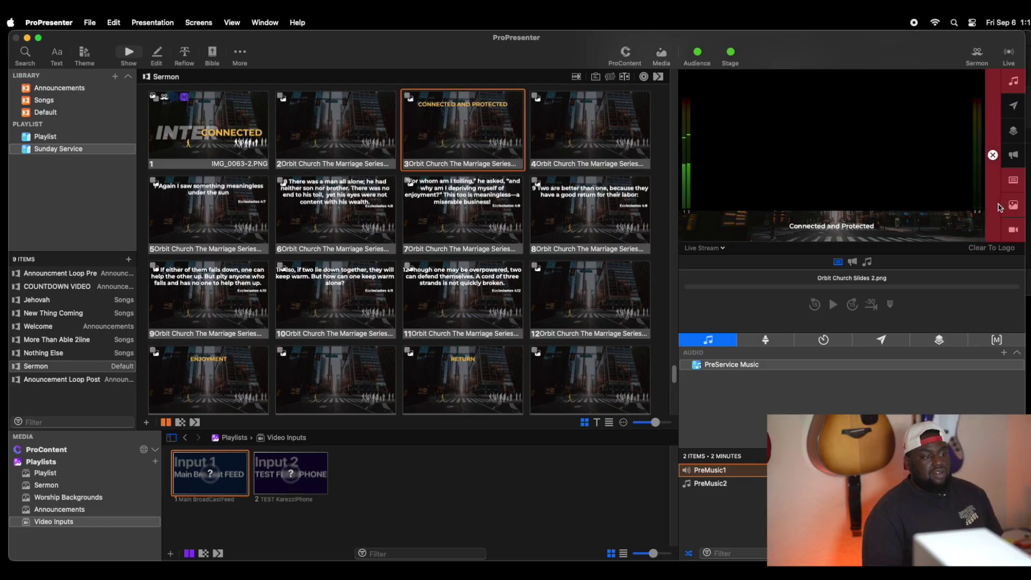
pyautogui.click(1014, 81)
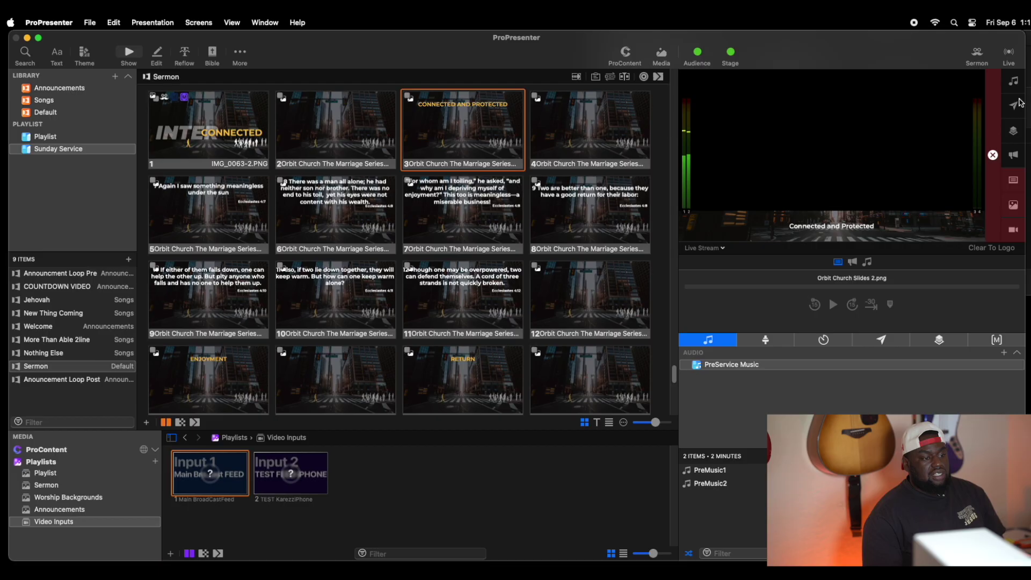
# Step: Clear the media and slide layers from the output one at a time
pyautogui.click(1017, 205)
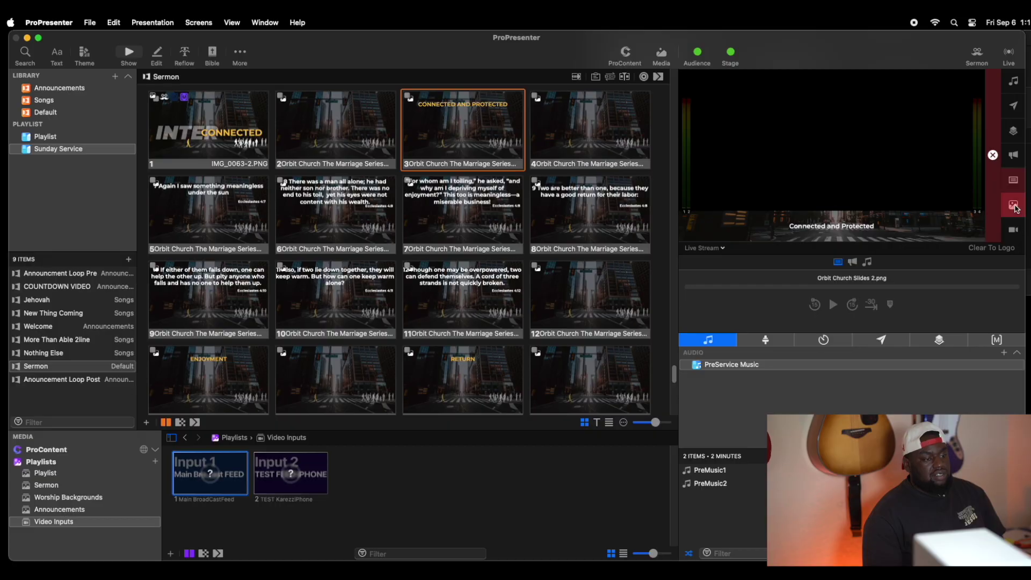
pyautogui.click(1014, 180)
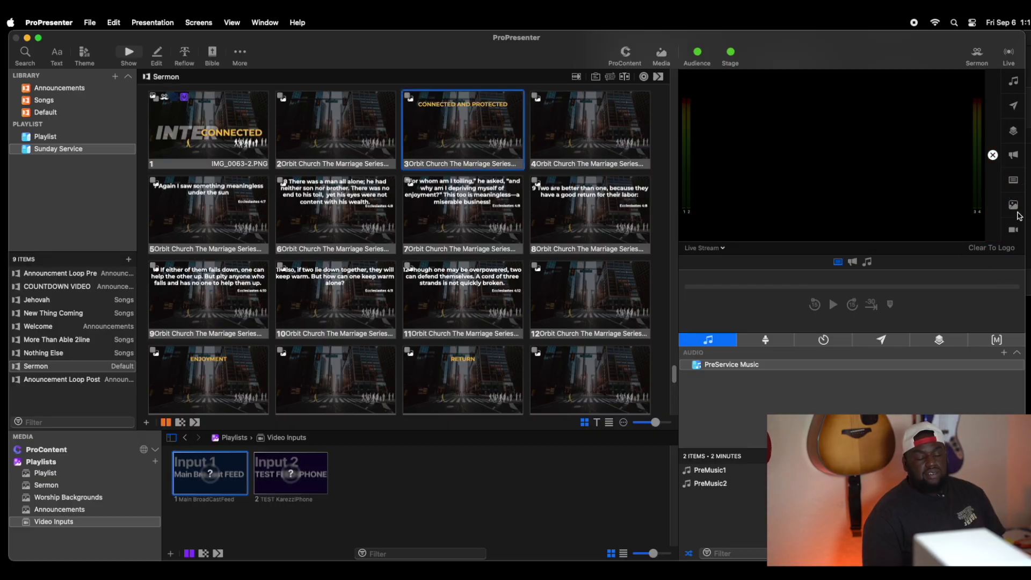
pyautogui.click(1015, 83)
pyautogui.click(1015, 107)
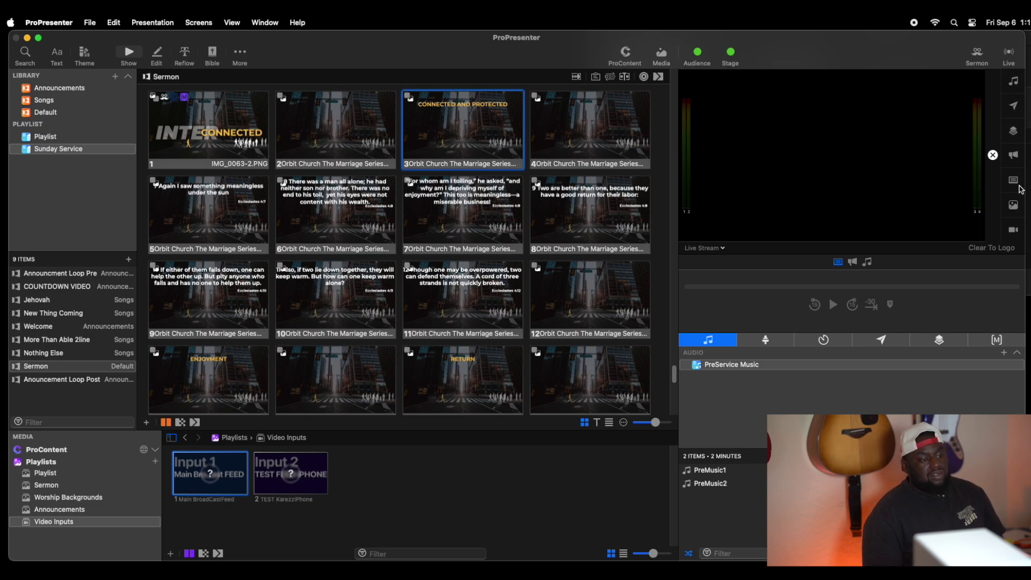
pyautogui.click(1001, 176)
# Step: Show the first Sermon slide and clear all output layers at once
pyautogui.click(207, 118)
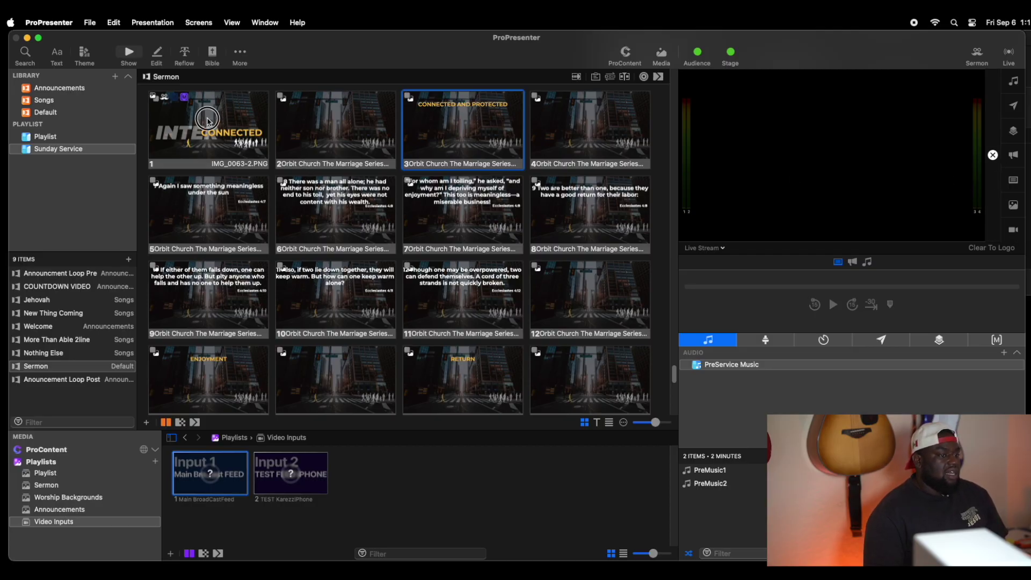
pyautogui.click(994, 161)
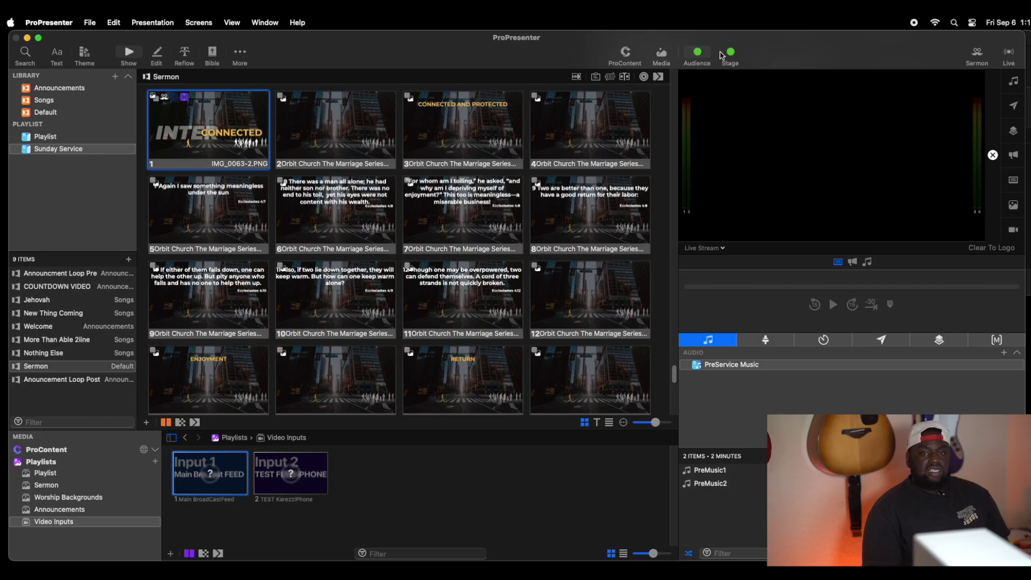
# Step: Turn the Audience and Stage screens off and back on, twice
pyautogui.click(697, 52)
pyautogui.click(730, 54)
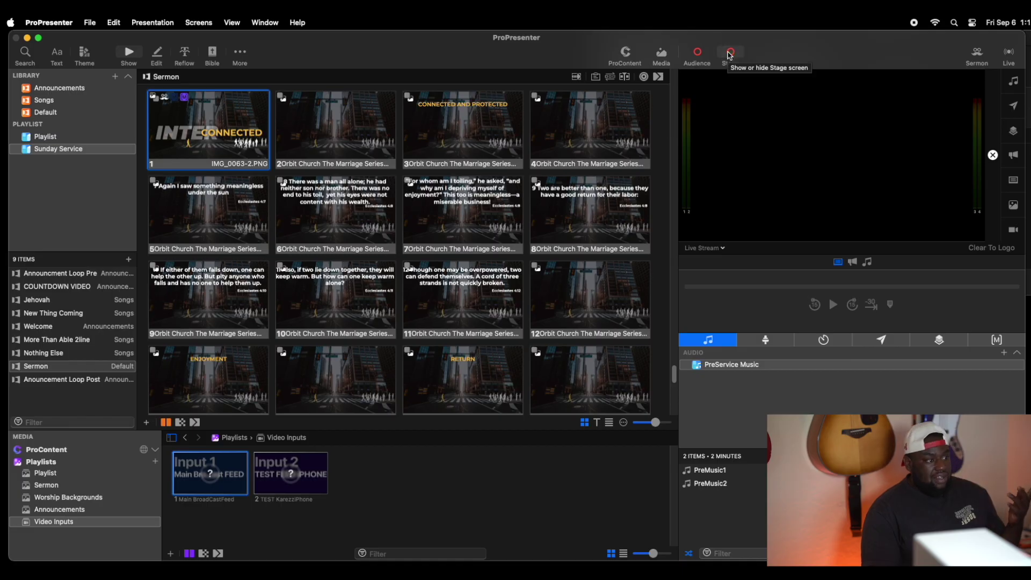
pyautogui.click(729, 53)
pyautogui.click(697, 53)
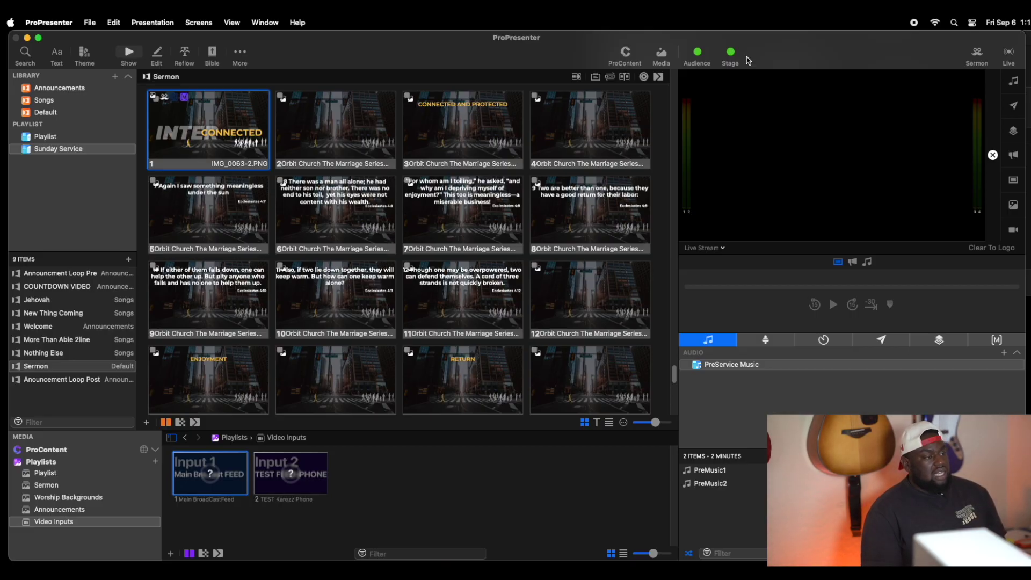
pyautogui.click(708, 58)
pyautogui.click(730, 54)
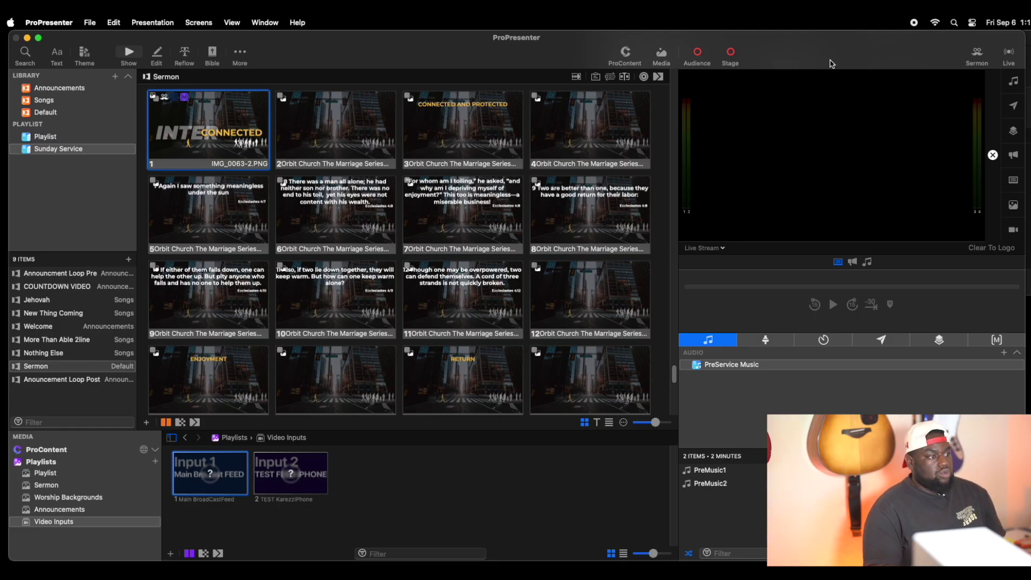
pyautogui.click(697, 52)
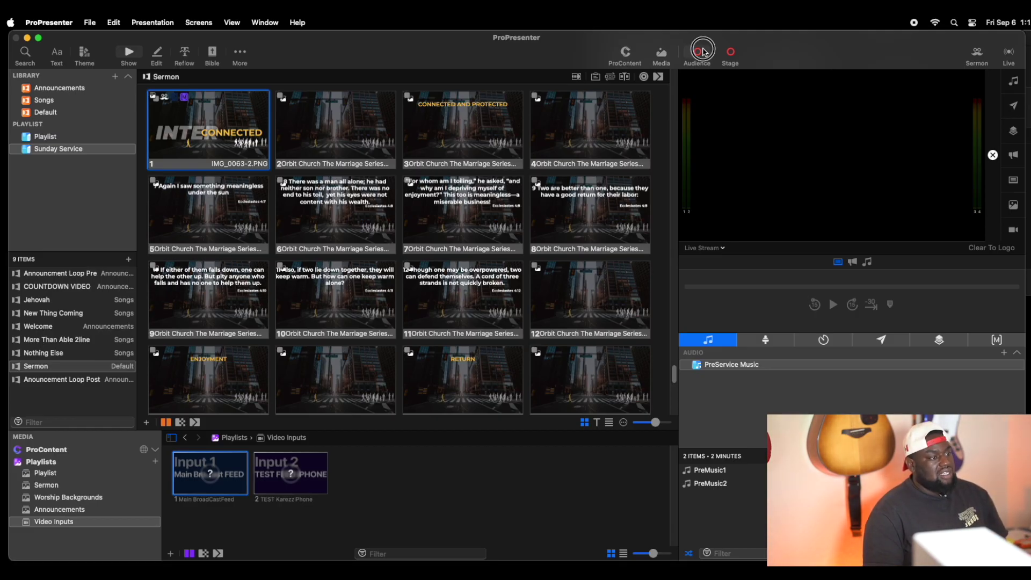
pyautogui.click(727, 54)
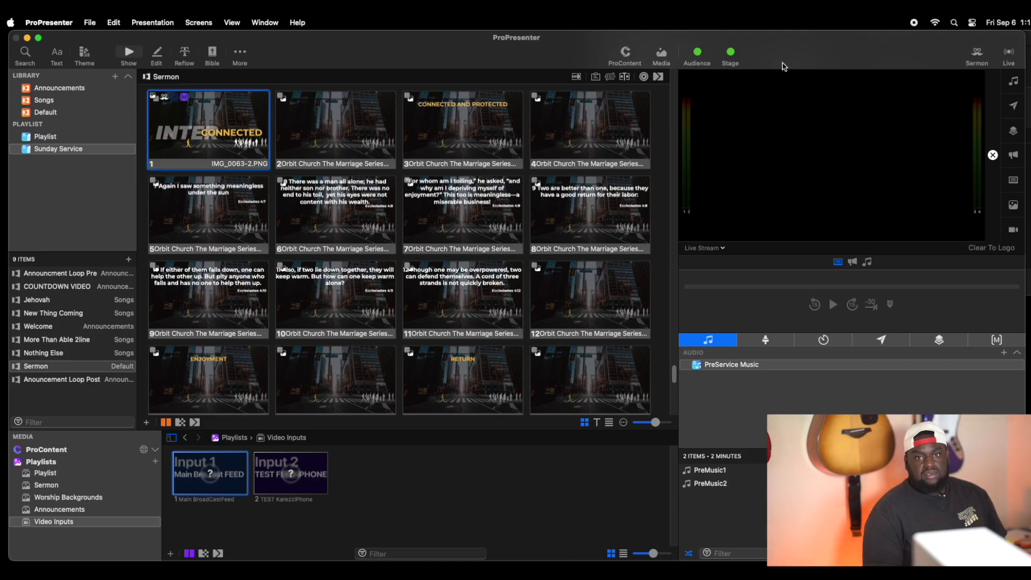